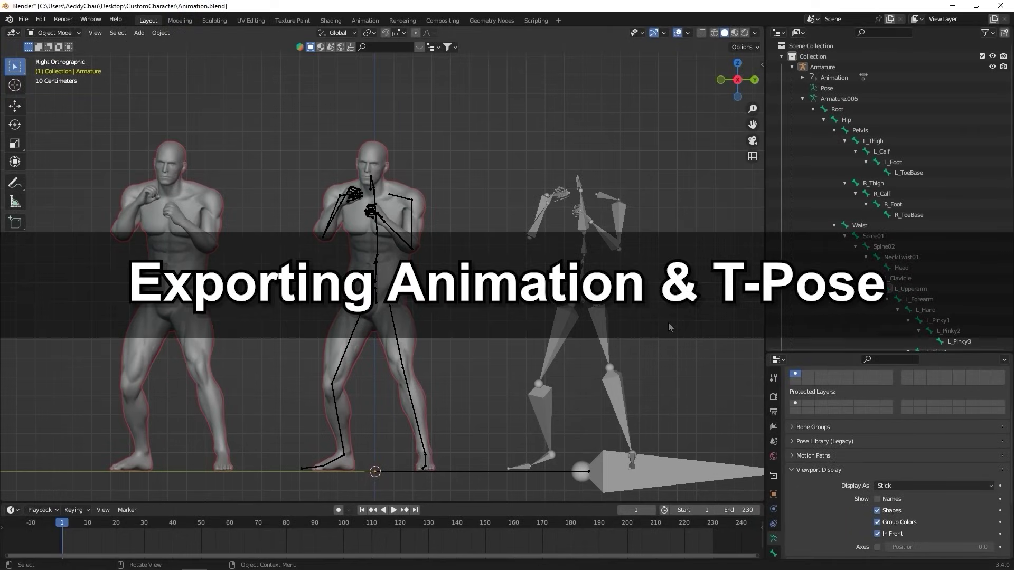
# Step: Select the middle character's armature, play back its animation and return to frame 1
pyautogui.click(450, 137)
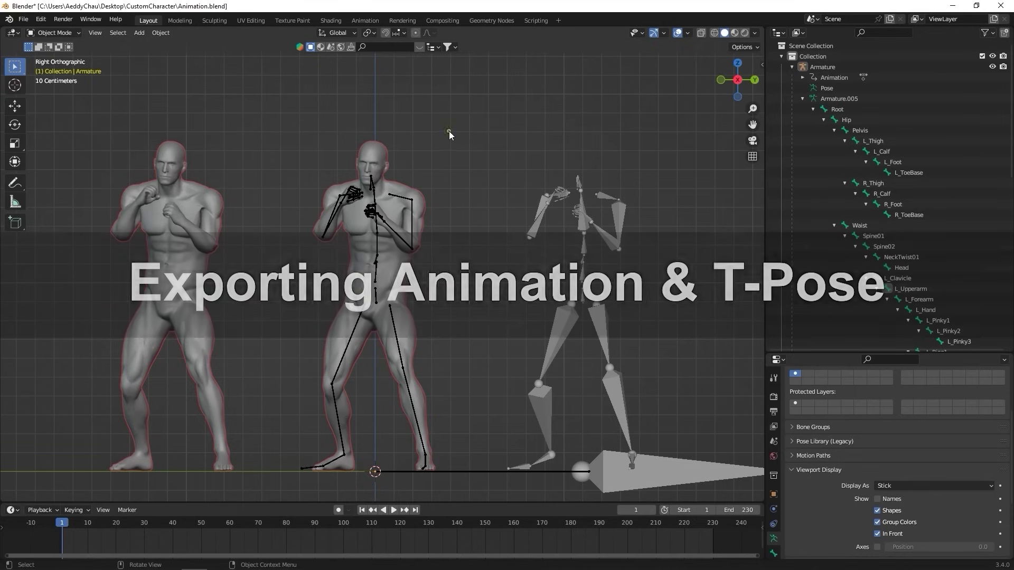
pyautogui.moveTo(450, 137); pyautogui.dragTo(320, 352)
pyautogui.click(394, 510)
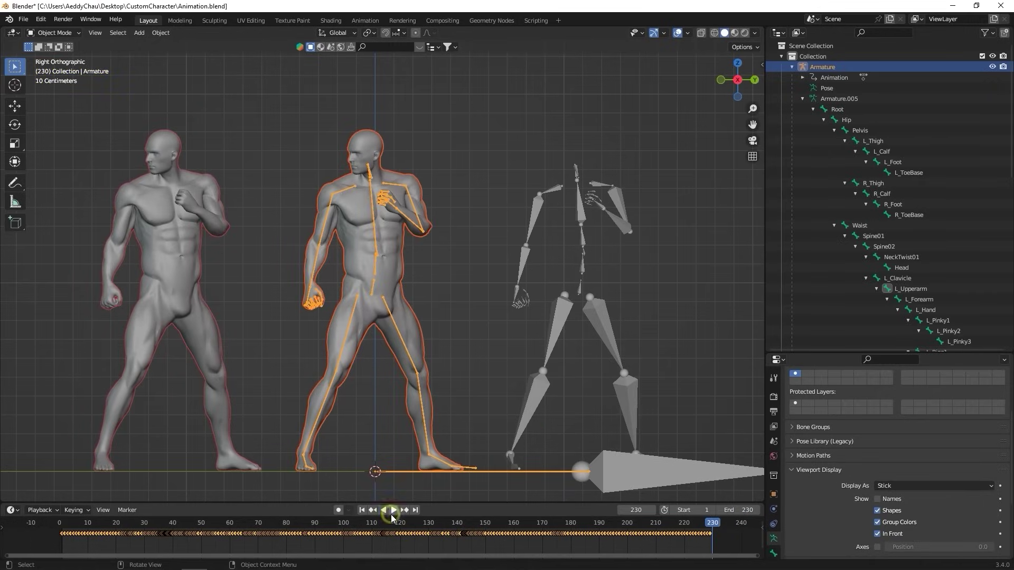
pyautogui.click(390, 510)
pyautogui.click(362, 510)
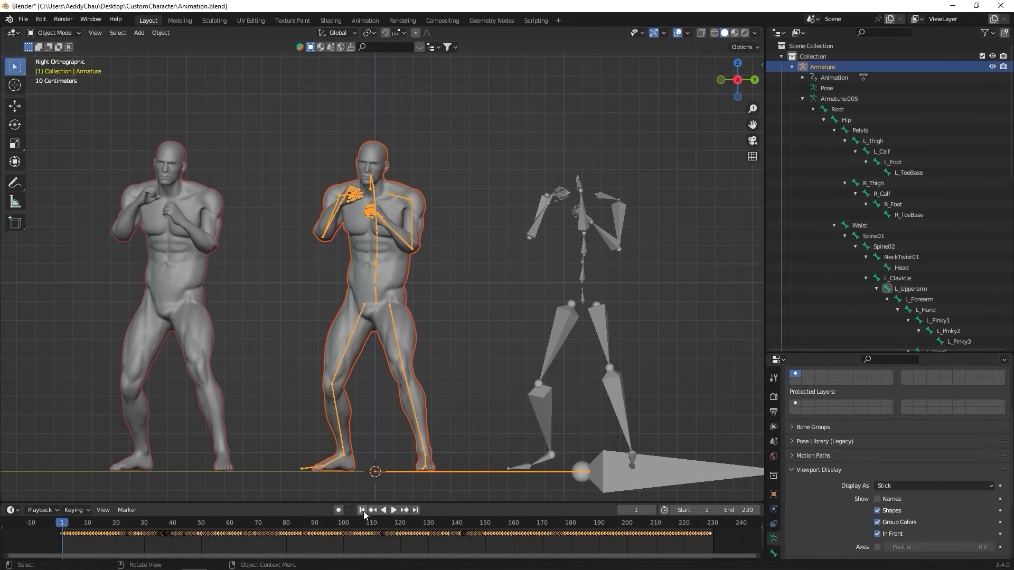
# Step: Export the middle character and its armature as Animation.fbx, limited to selected objects
pyautogui.click(242, 188)
pyautogui.moveTo(283, 97); pyautogui.dragTo(441, 365)
pyautogui.click(24, 19)
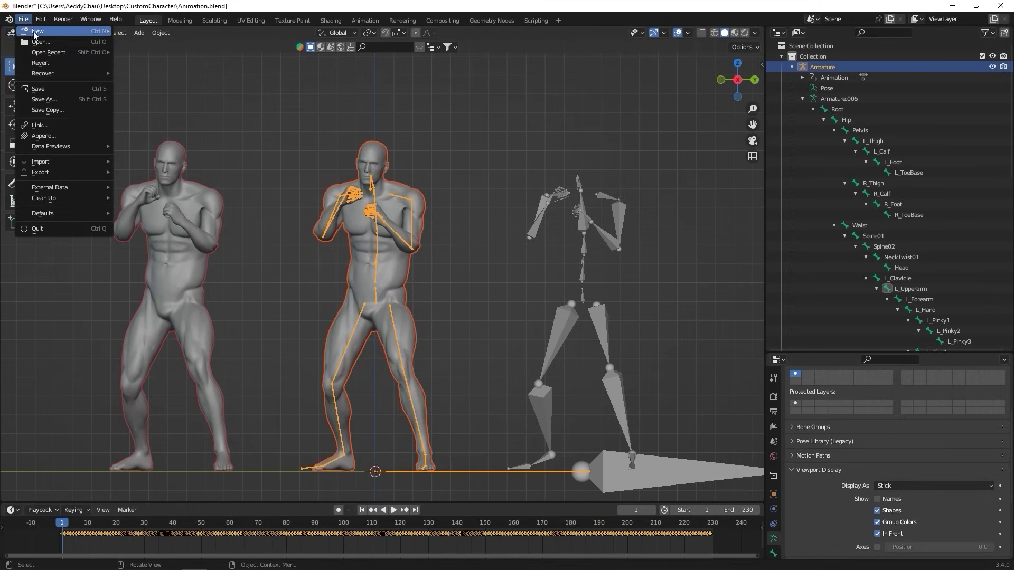
pyautogui.moveTo(77, 174)
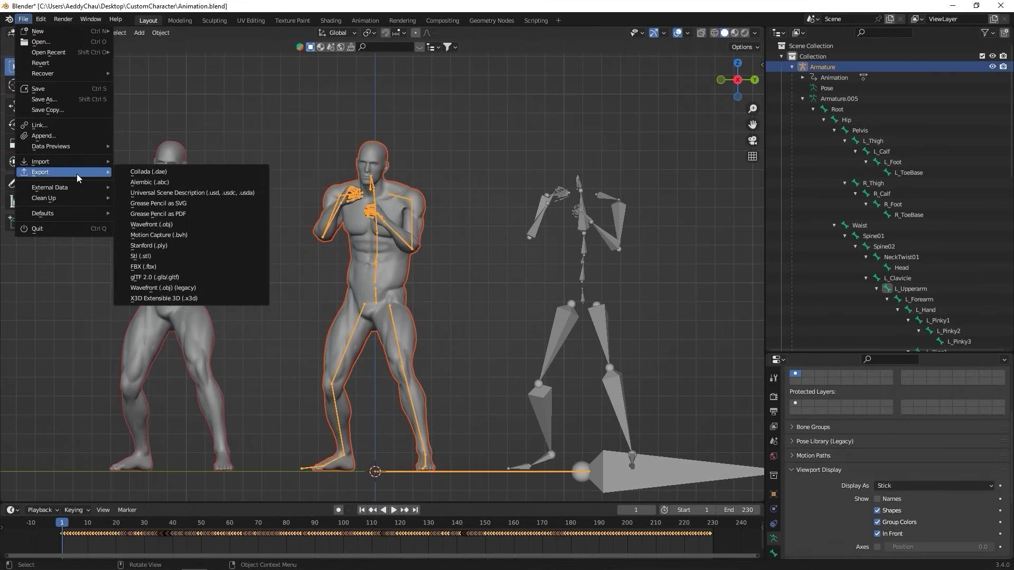
pyautogui.click(196, 267)
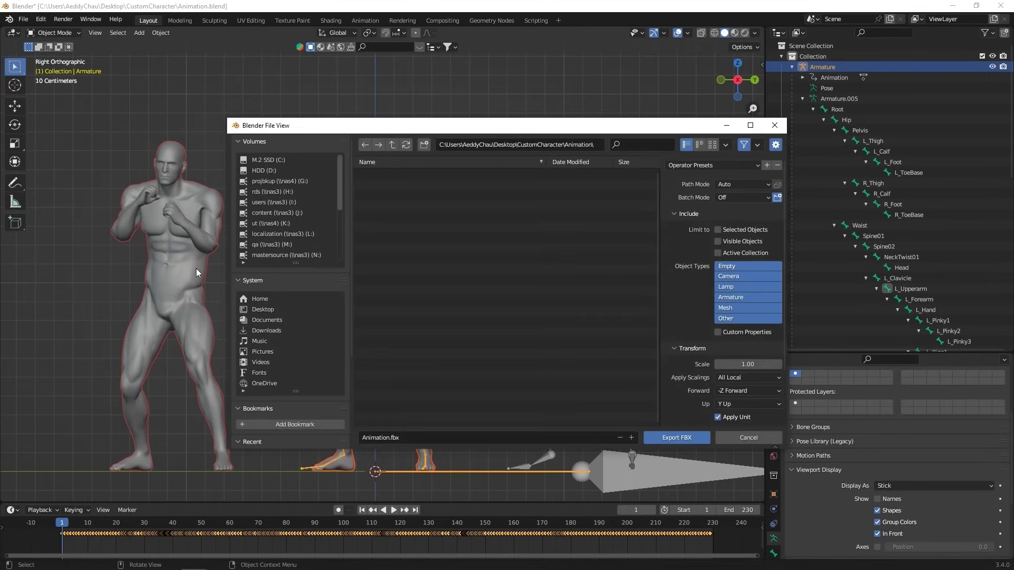
pyautogui.click(407, 439)
pyautogui.click(409, 439)
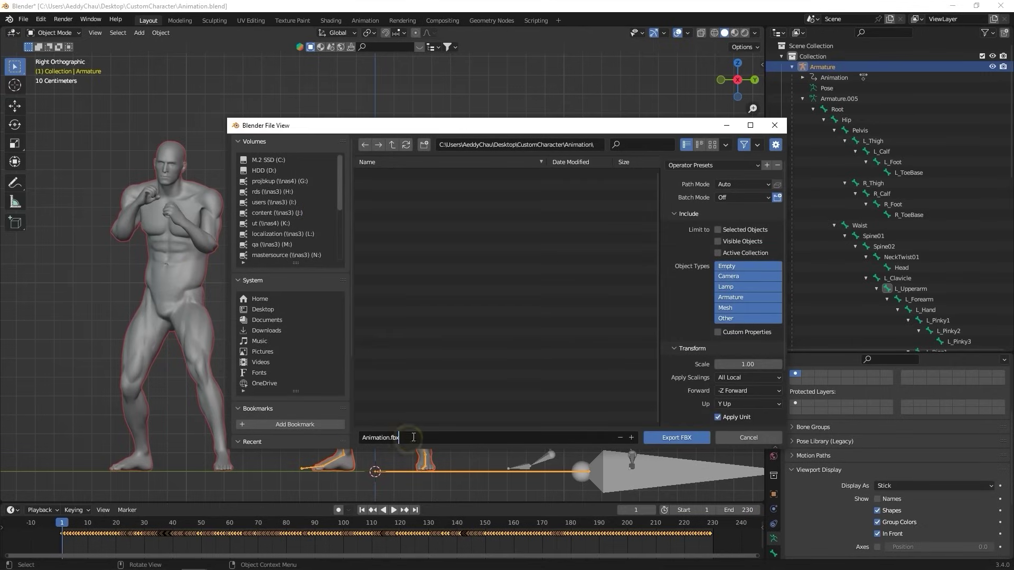
pyautogui.click(718, 231)
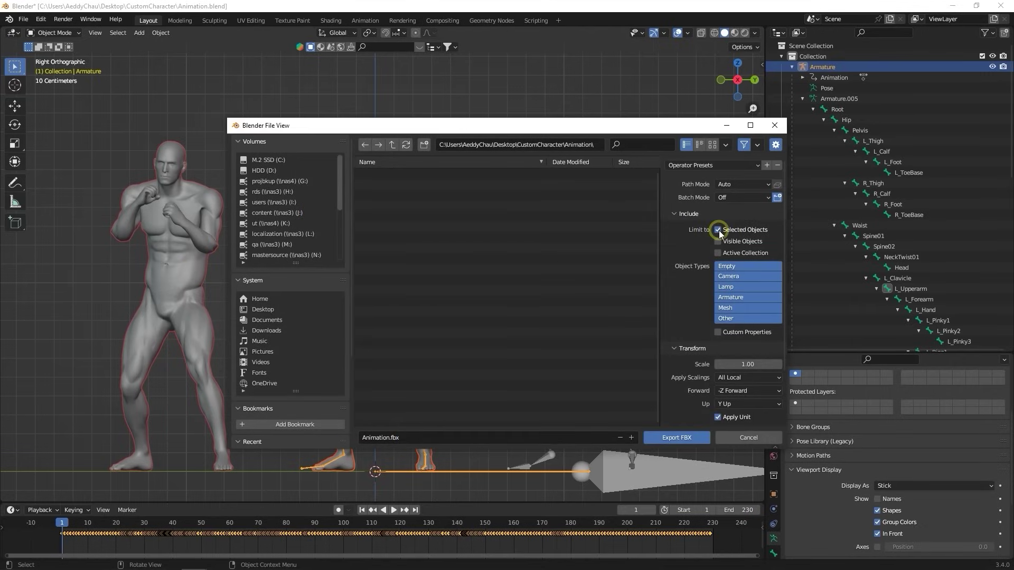
pyautogui.click(660, 439)
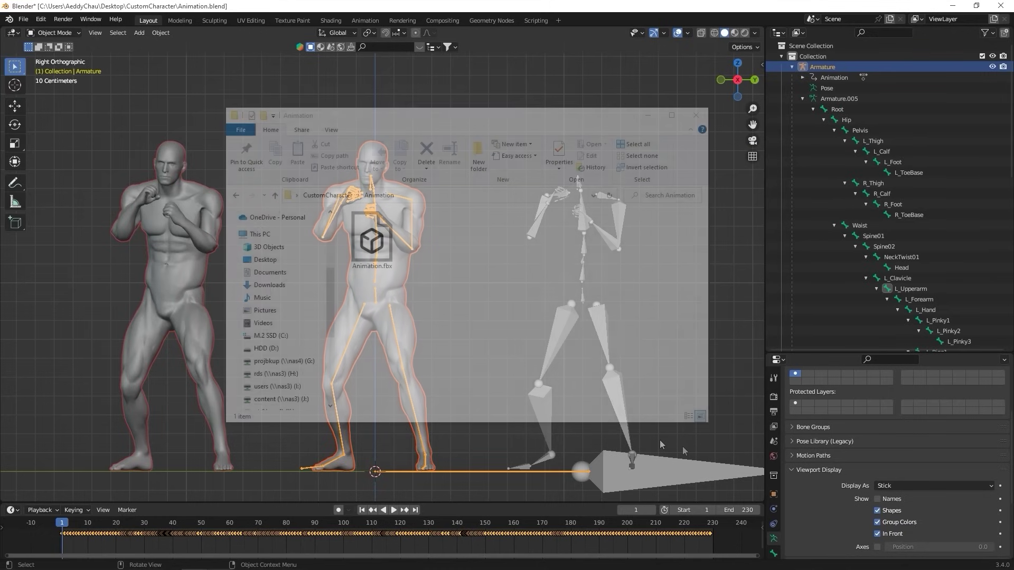
pyautogui.click(373, 244)
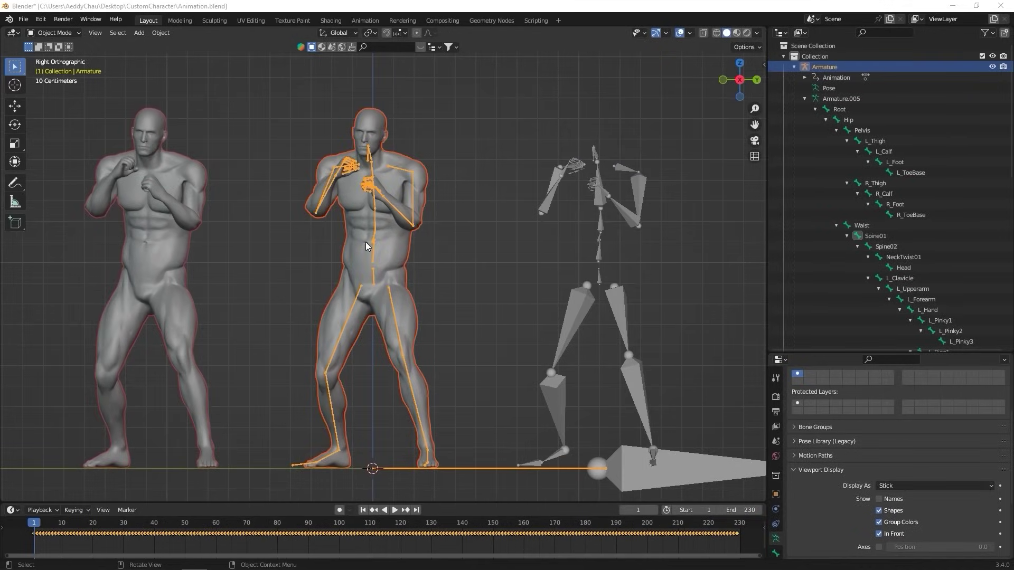
# Step: Hide the two figures on either side of the middle character
pyautogui.moveTo(73, 101); pyautogui.dragTo(223, 396)
pyautogui.keyDown('shift'); pyautogui.moveTo(527, 90); pyautogui.dragTo(656, 386); pyautogui.keyUp('shift')
pyautogui.press('Delete')
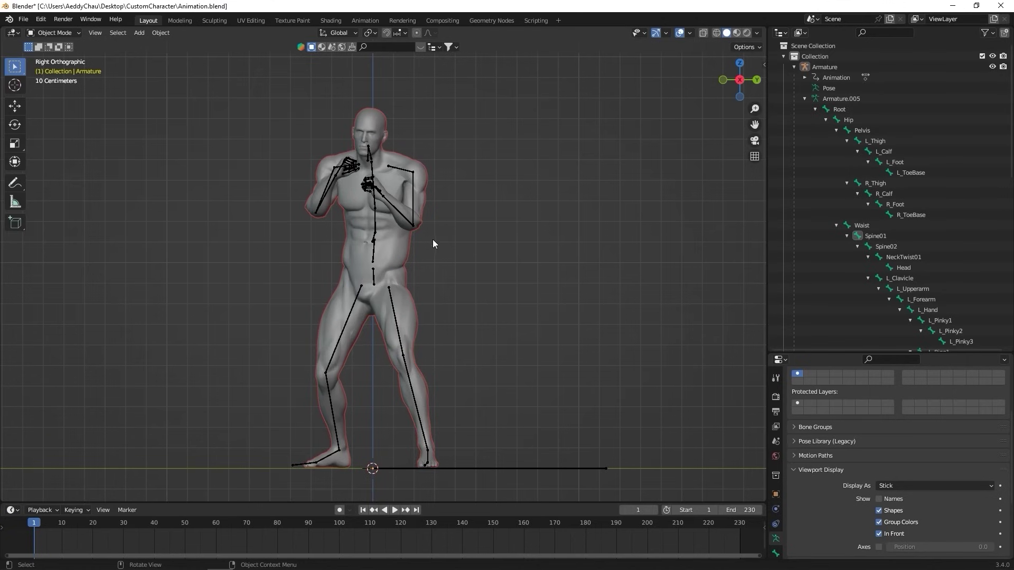
# Step: Clear the rotation of all the armature's bones in Pose Mode and view the character from the front
pyautogui.click(374, 208)
pyautogui.click(75, 30)
pyautogui.click(74, 71)
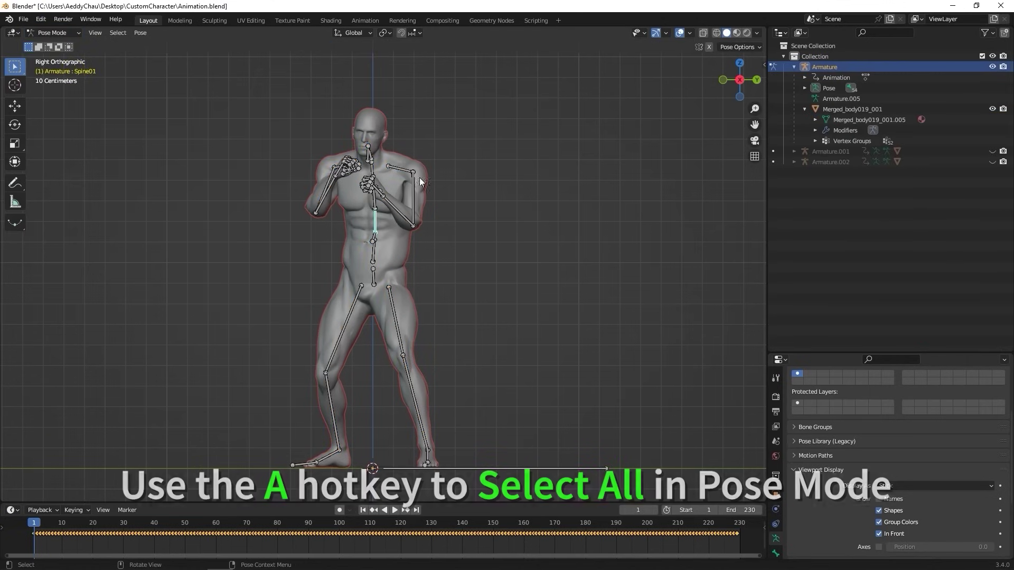
pyautogui.press('a')
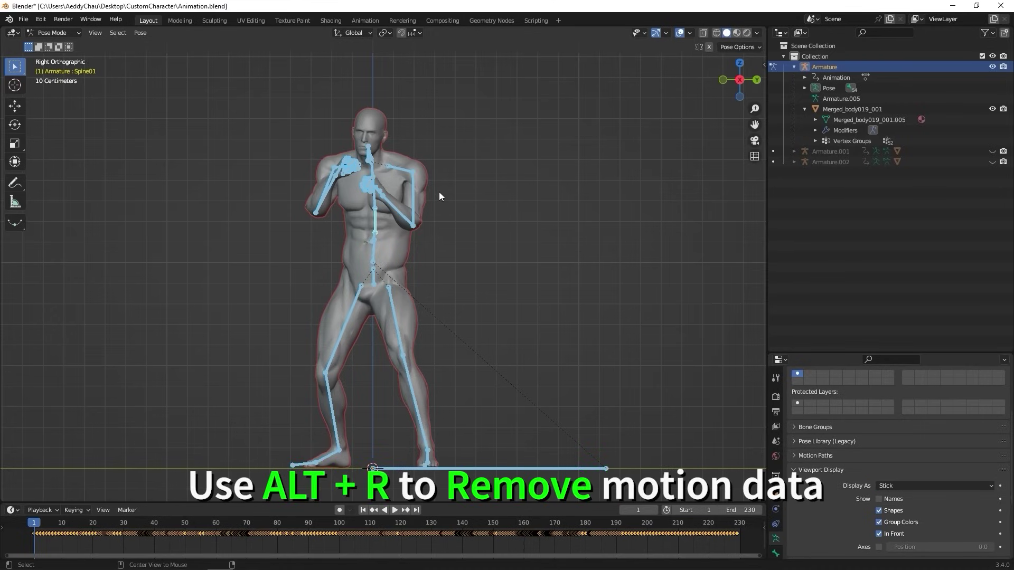
pyautogui.hotkey('alt', 'r')
pyautogui.click(723, 81)
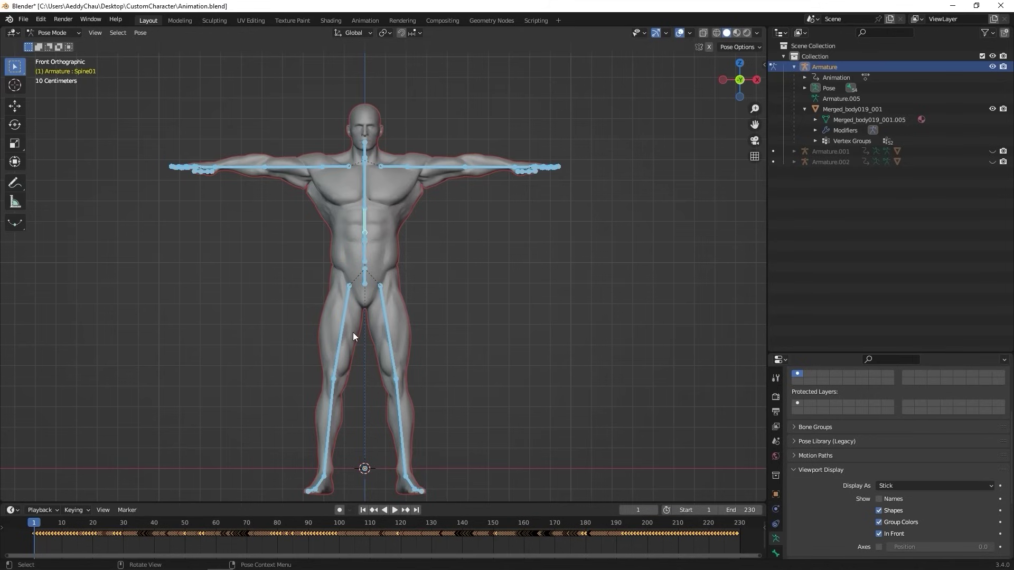
# Step: Return the armature to Object Mode and delete all of its animation keyframes
pyautogui.click(71, 33)
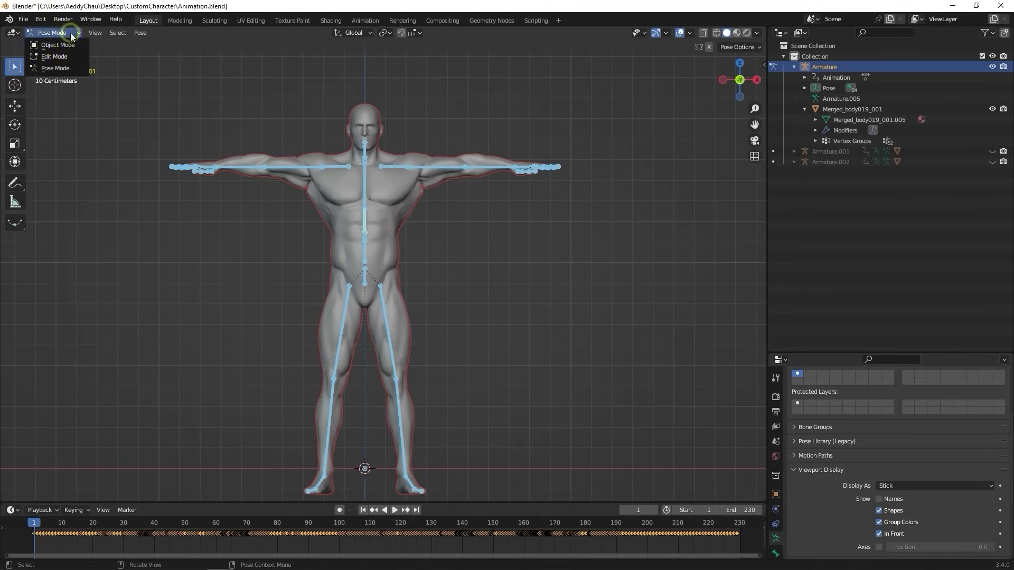
pyautogui.click(72, 45)
pyautogui.moveTo(28, 540); pyautogui.dragTo(752, 531)
pyautogui.press('Delete')
# Step: Play the timeline to check for leftover motion on the T-posed character, and return to frame 1
pyautogui.click(398, 510)
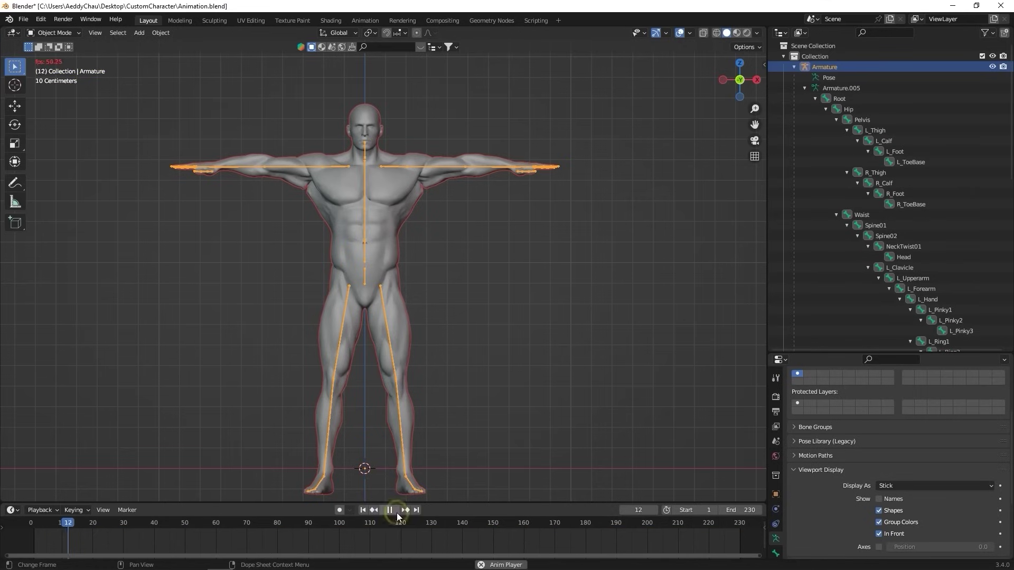
pyautogui.click(396, 510)
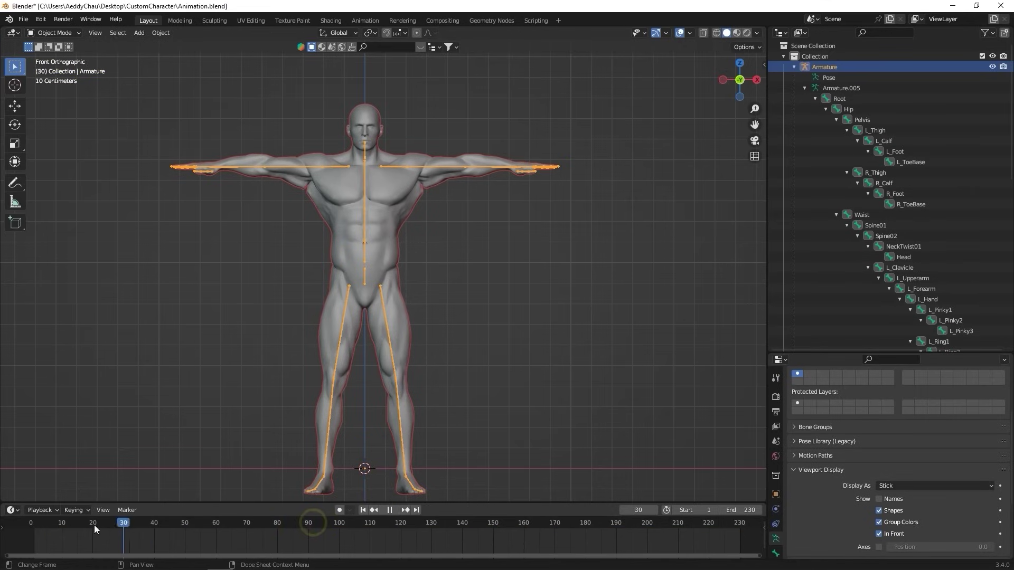
pyautogui.press('space')
pyautogui.moveTo(64, 528); pyautogui.dragTo(34, 536)
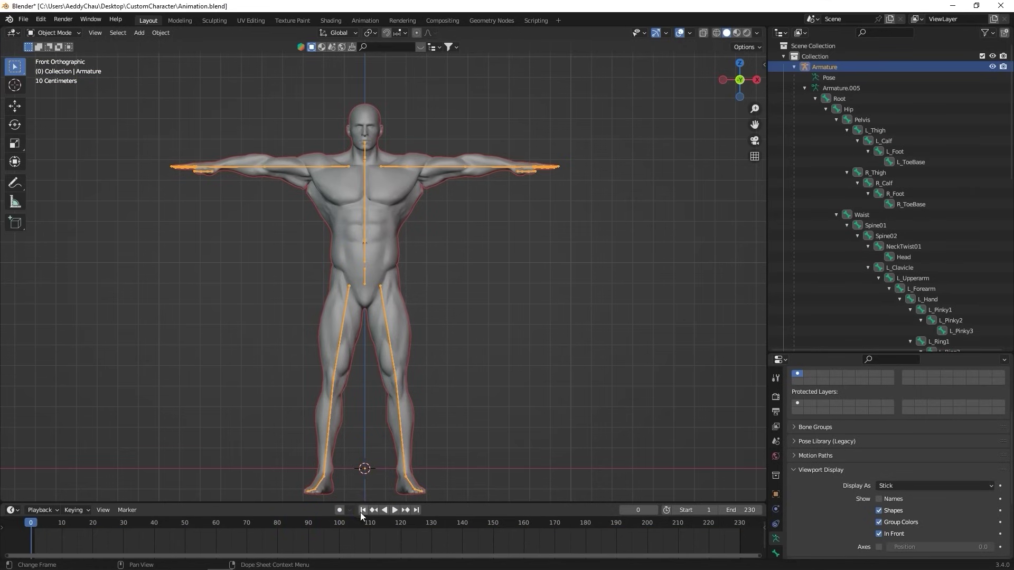
pyautogui.click(363, 511)
# Step: Export the T-posed character and its armature as T-Pose.fbx, limited to selected objects
pyautogui.moveTo(205, 78); pyautogui.dragTo(470, 430)
pyautogui.click(31, 22)
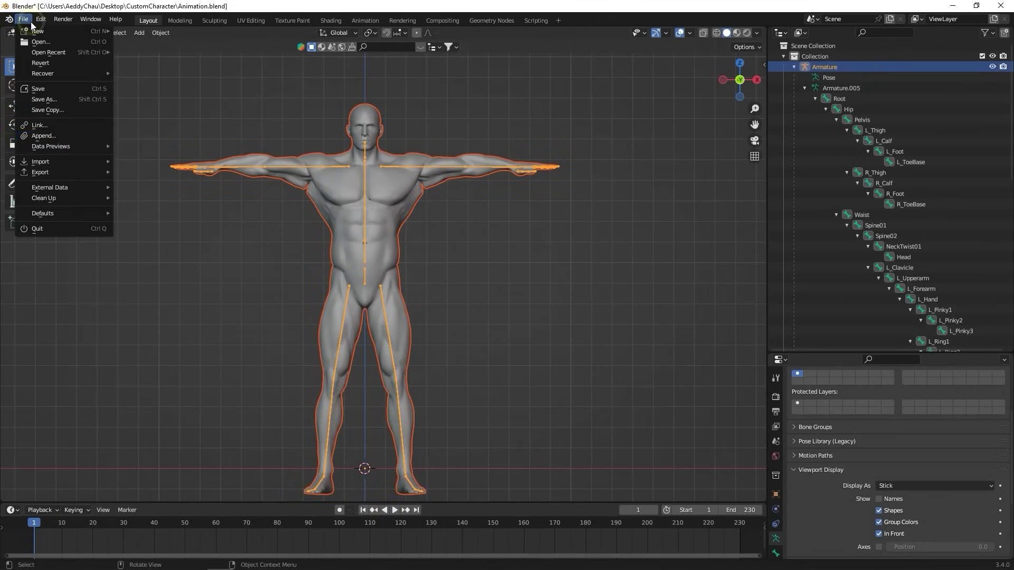
pyautogui.moveTo(102, 172)
pyautogui.click(229, 266)
pyautogui.write('T-Pose')
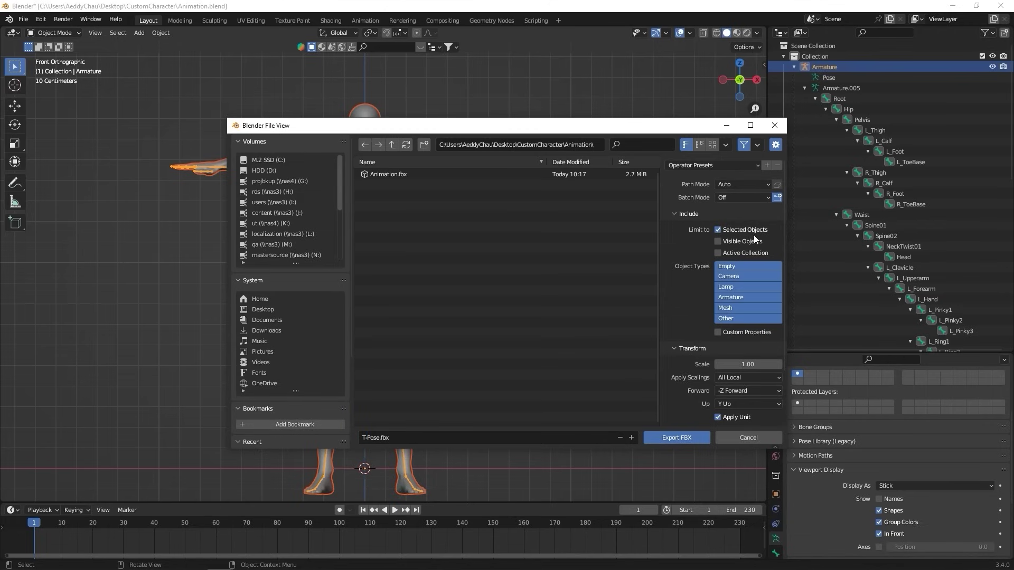
pyautogui.click(682, 445)
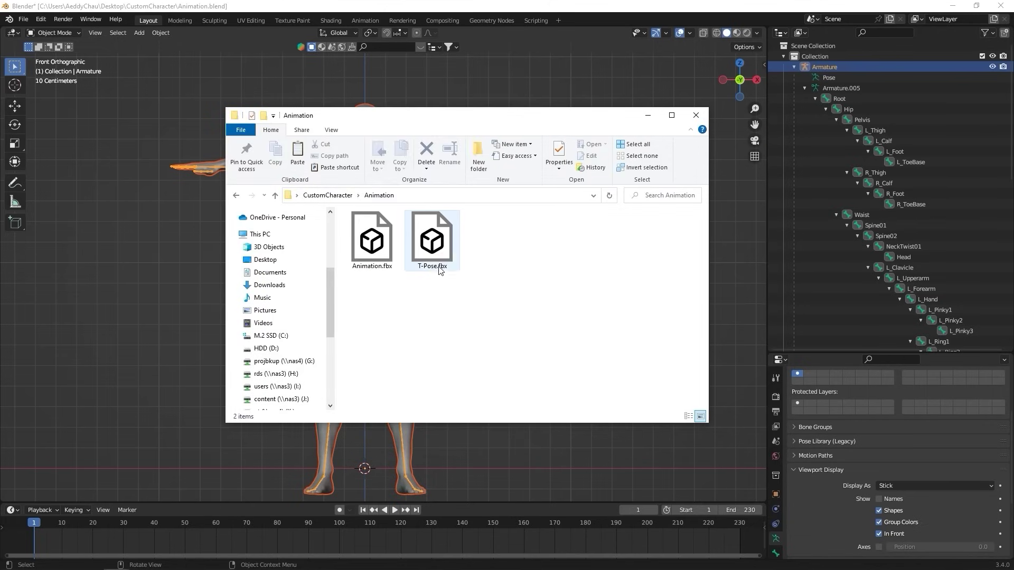
# Step: Switch to Character Creator 4 and import T-Pose.fbx as a Humanoid (Non-Standard) character
pyautogui.click(440, 269)
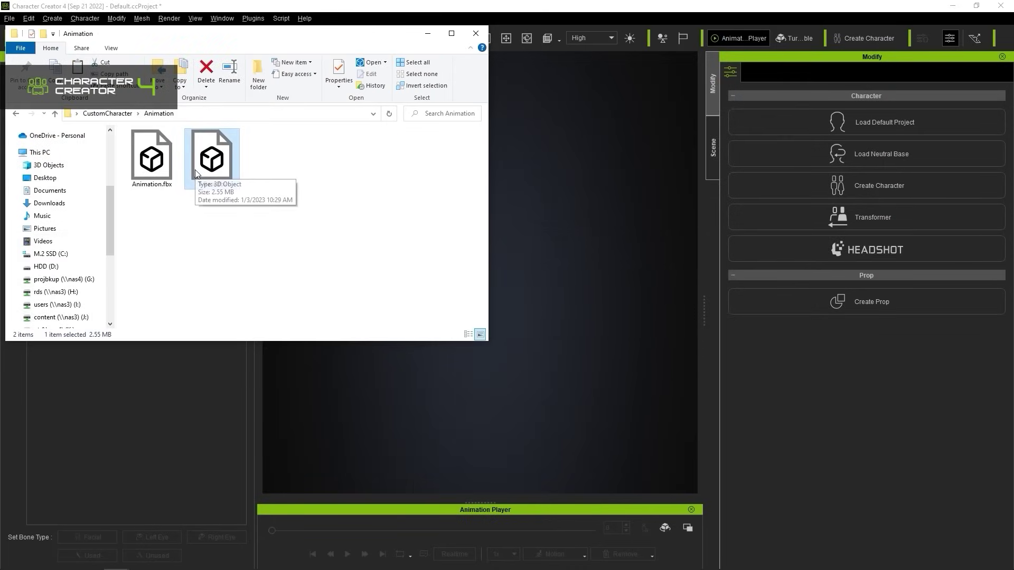
pyautogui.moveTo(218, 166); pyautogui.dragTo(520, 299)
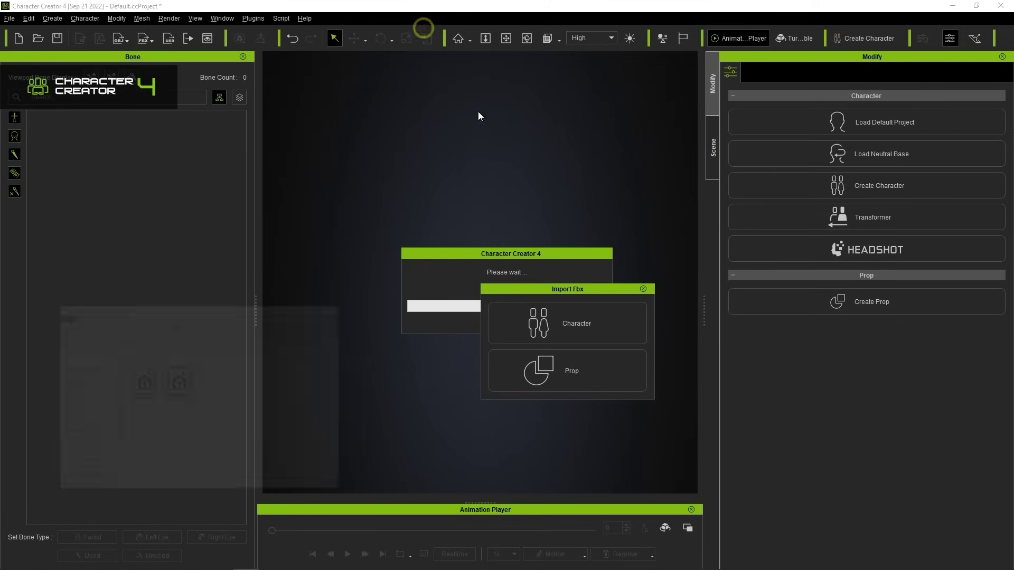
pyautogui.click(572, 327)
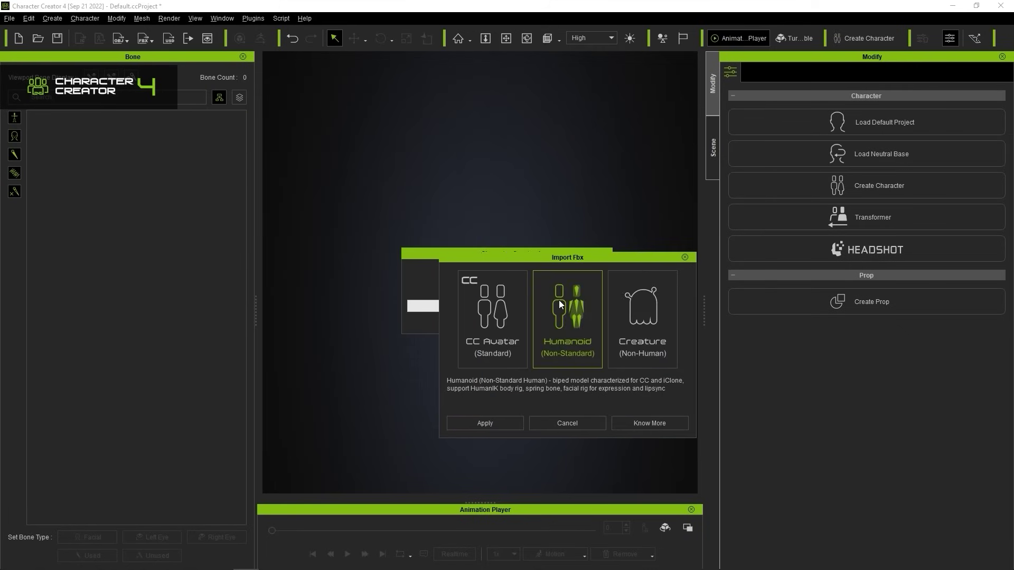
pyautogui.click(475, 423)
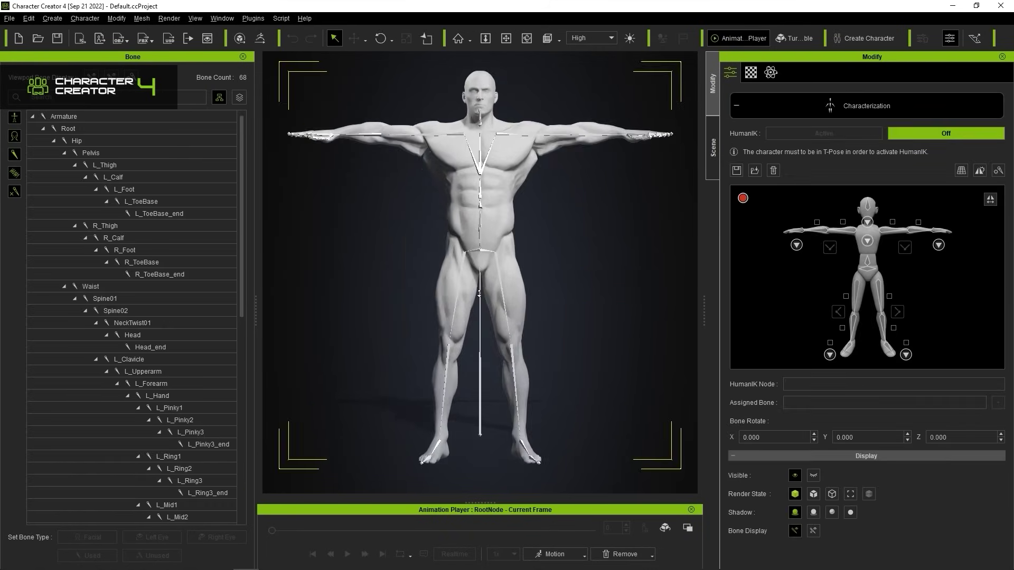
# Step: Enlarge the bone gizmos to a size of about 226 in the Gizmo Display Settings
pyautogui.click(132, 77)
pyautogui.moveTo(353, 112); pyautogui.dragTo(360, 110)
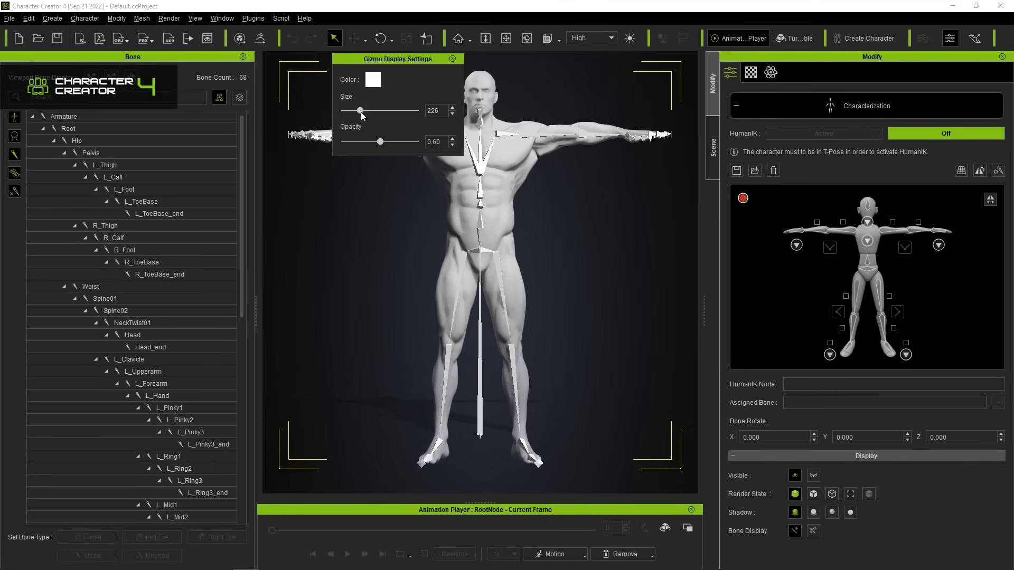
pyautogui.click(380, 141)
pyautogui.click(452, 59)
# Step: Assign the character's bones to the matching HumanIK nodes, including the hands, and activate HumanIK
pyautogui.scroll(3, 539, 192)
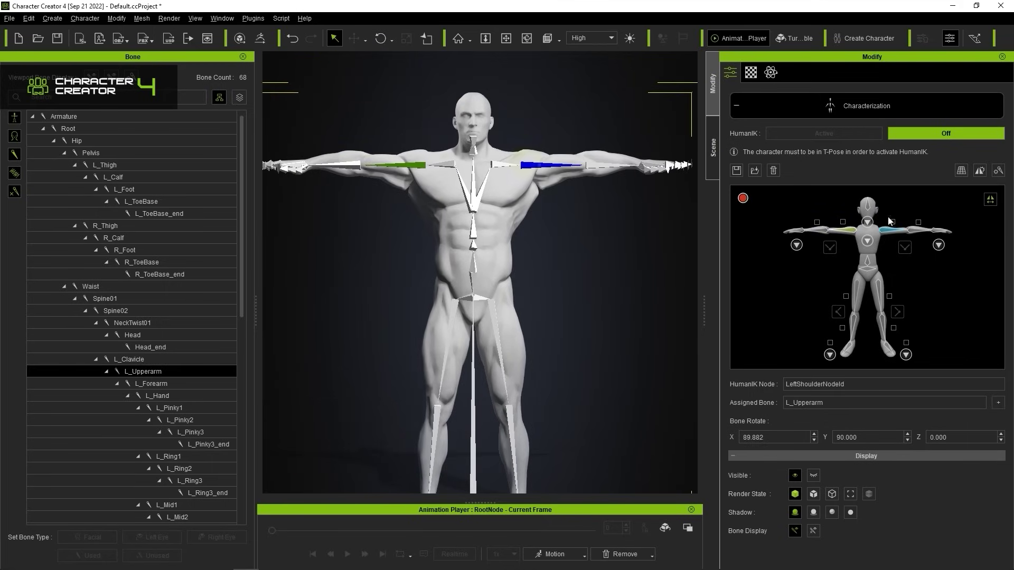
pyautogui.click(909, 228)
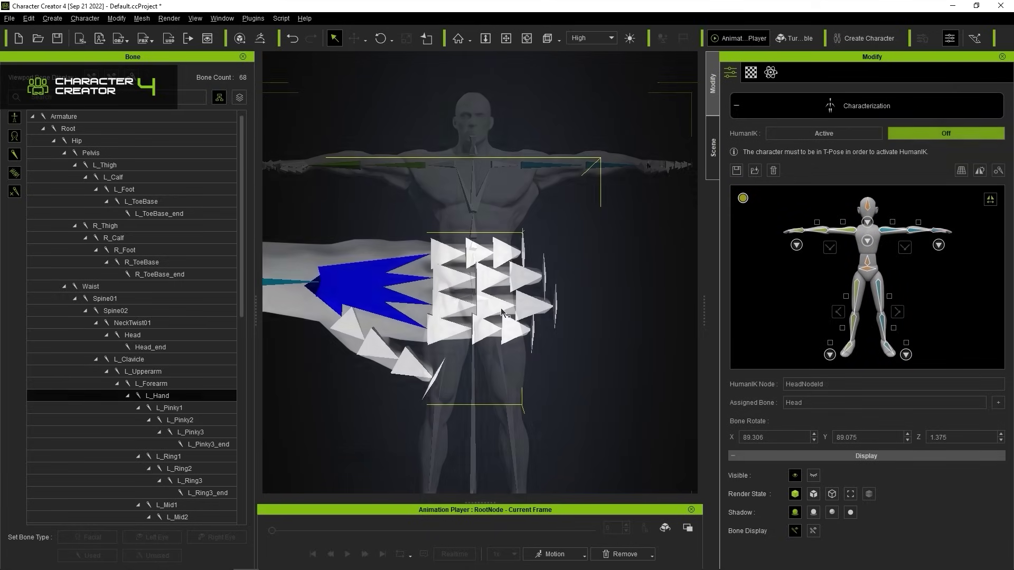
pyautogui.click(939, 245)
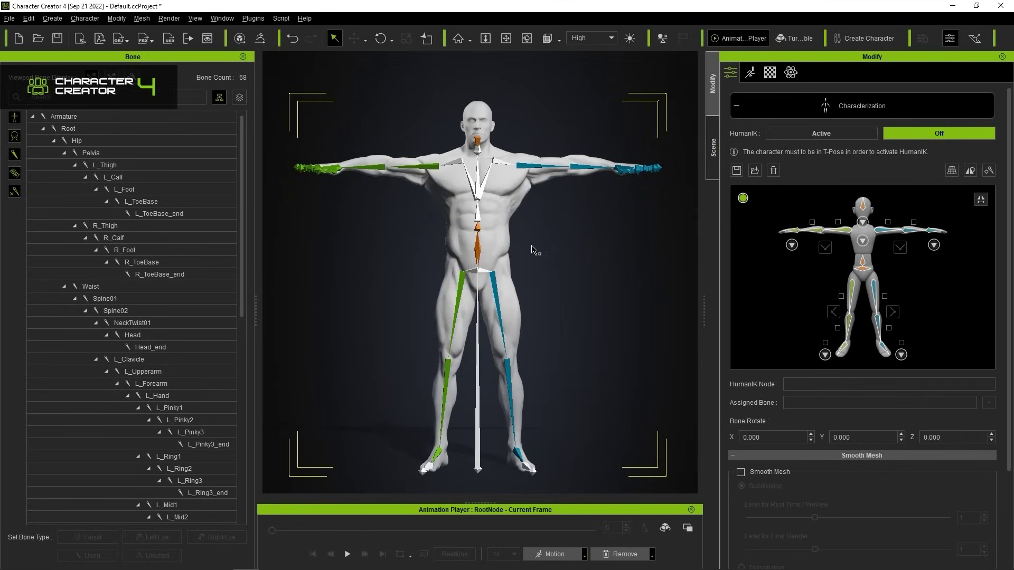
pyautogui.click(844, 137)
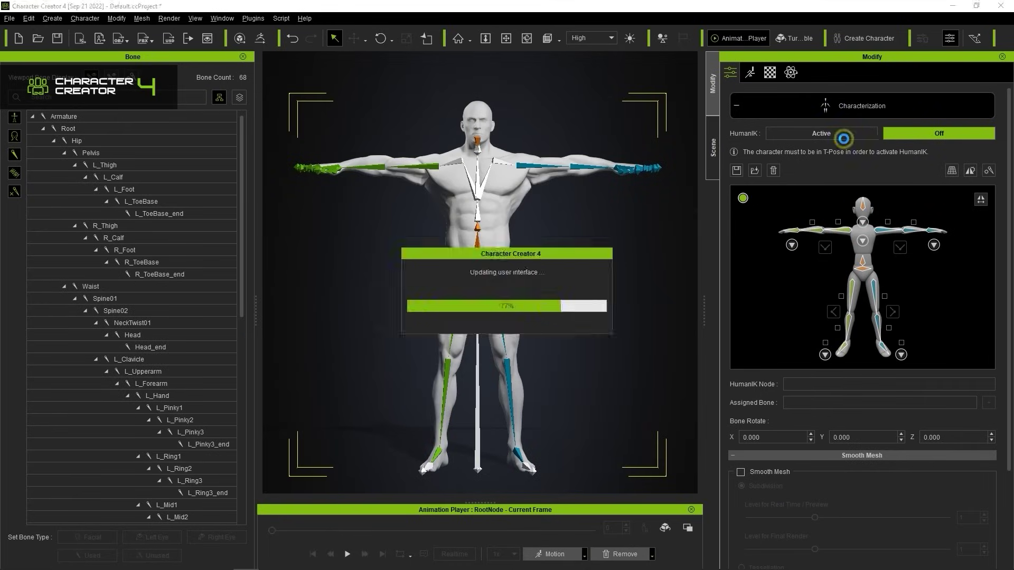
# Step: Save the HIK profile as Cjustom01 in the CustomCharacter Animation folder
pyautogui.click(737, 171)
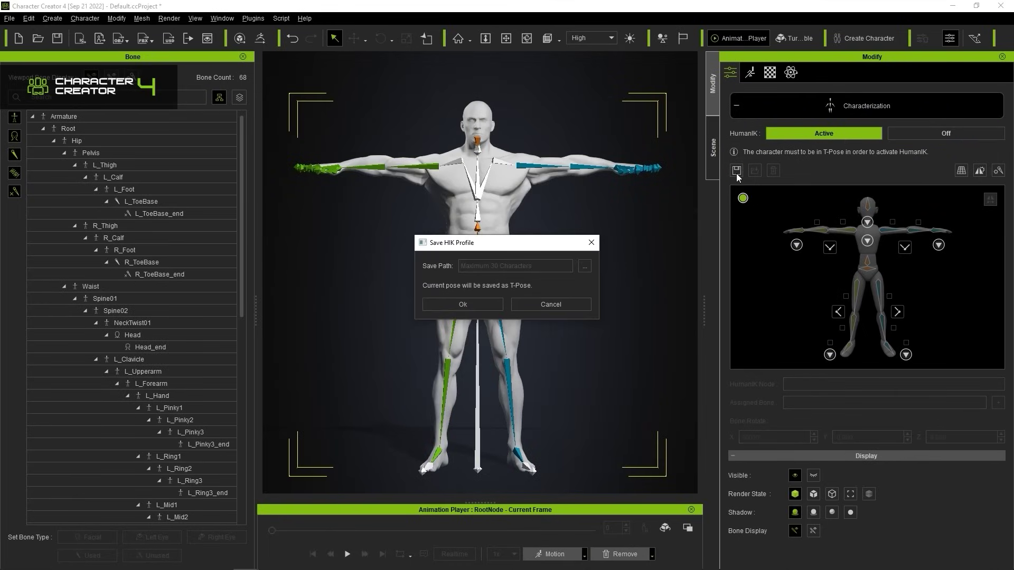
pyautogui.click(585, 266)
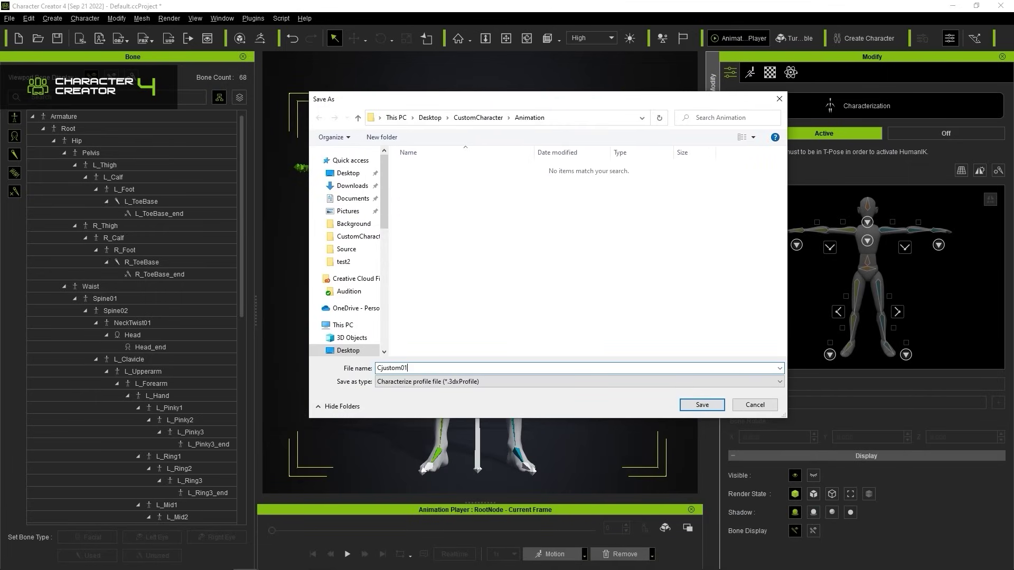
pyautogui.click(702, 405)
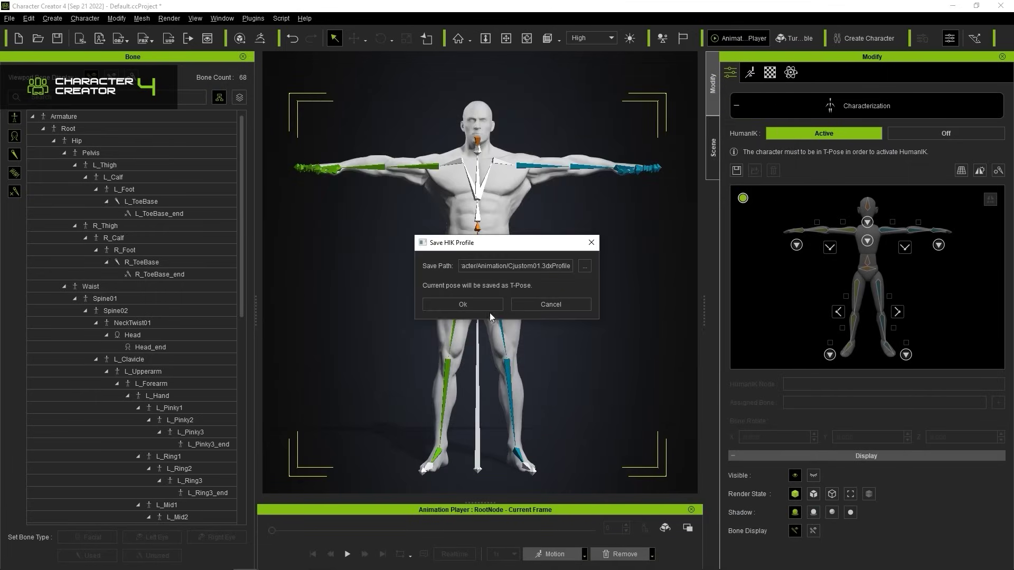
pyautogui.click(475, 307)
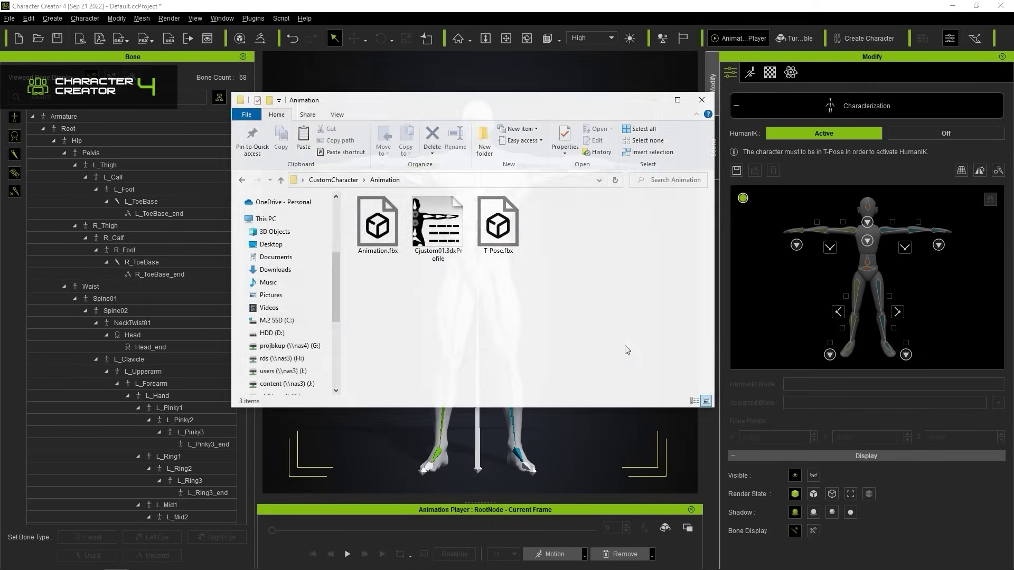
pyautogui.click(454, 247)
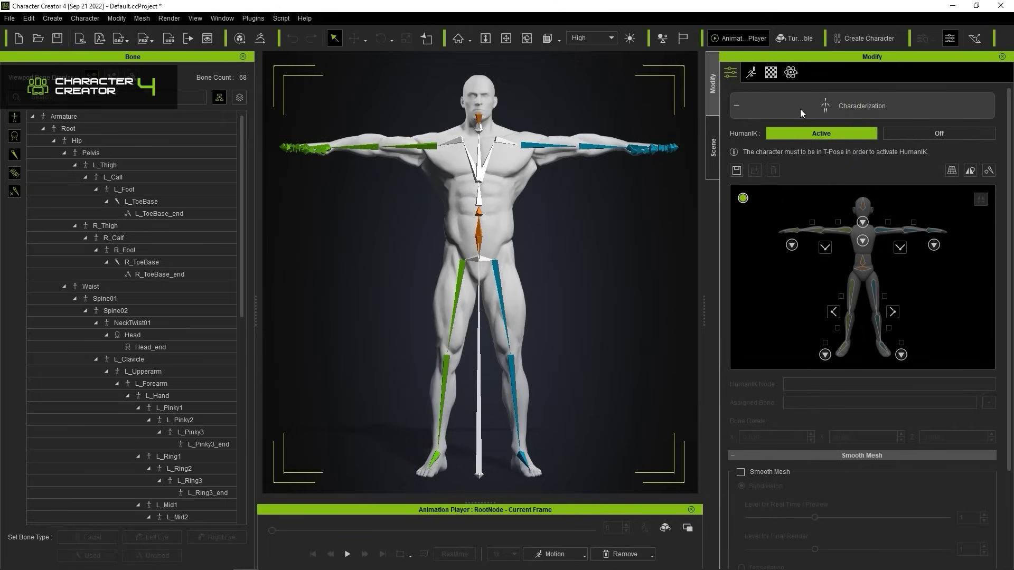
# Step: Close the Characterization settings and apply a preset motion to the character
pyautogui.click(800, 109)
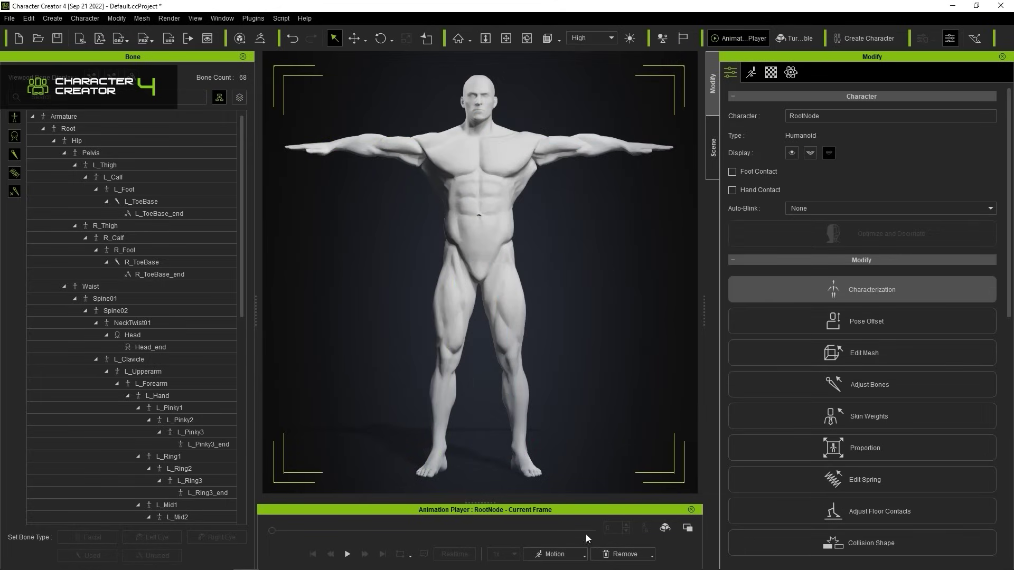
pyautogui.click(578, 554)
pyautogui.moveTo(573, 466)
pyautogui.click(686, 469)
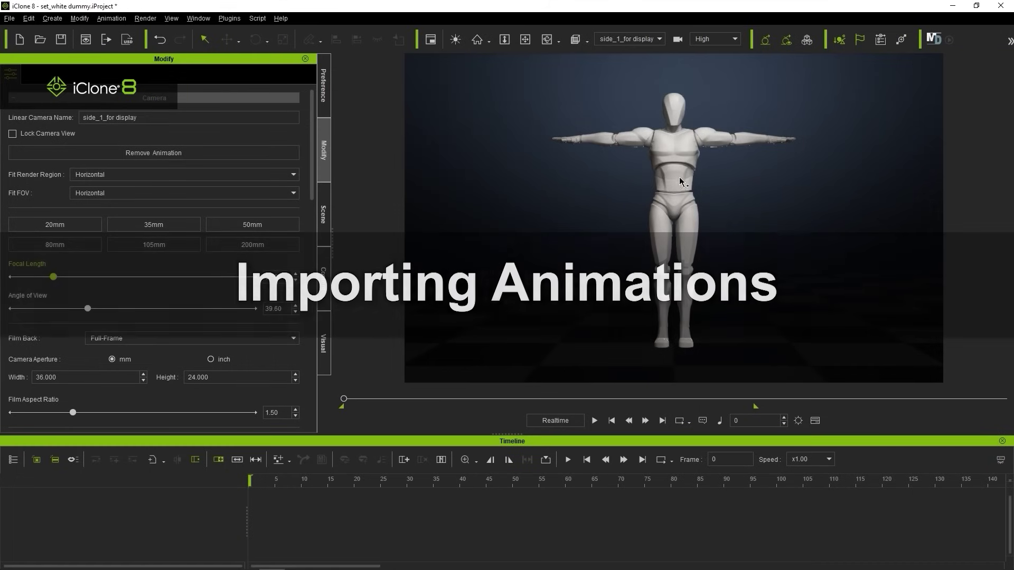
# Step: Switch to iClone 8 and import Animation.fbx from the CustomCharacter Animation folder onto the male motion dummy
pyautogui.click(679, 182)
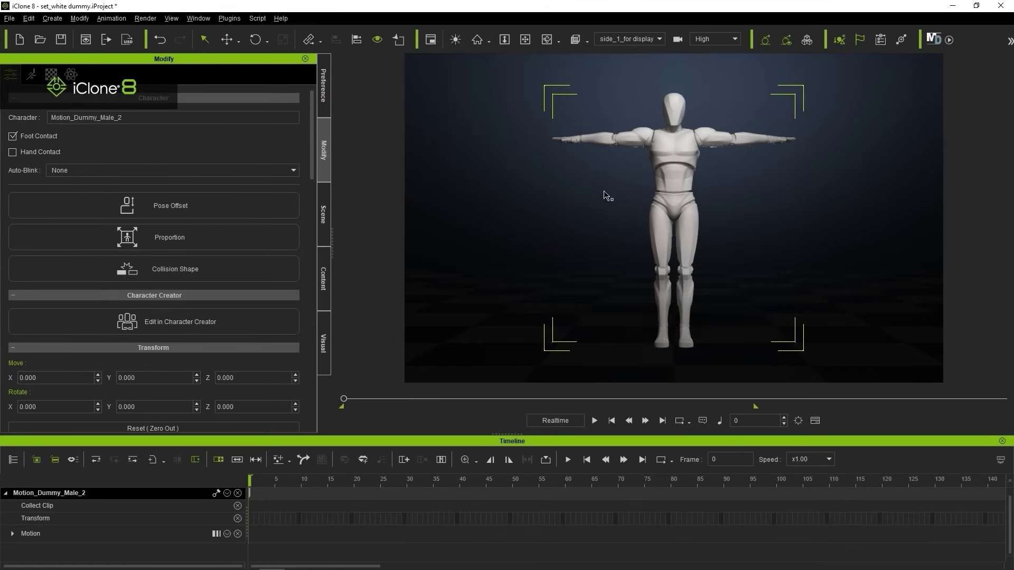
pyautogui.hotkey('alt', 'Tab')
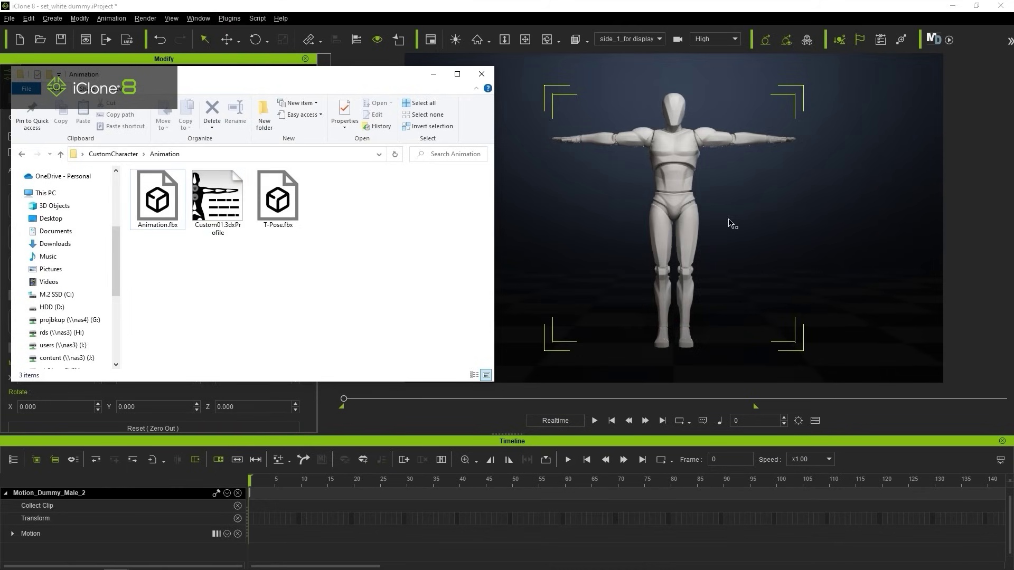
pyautogui.moveTo(162, 218); pyautogui.dragTo(661, 201)
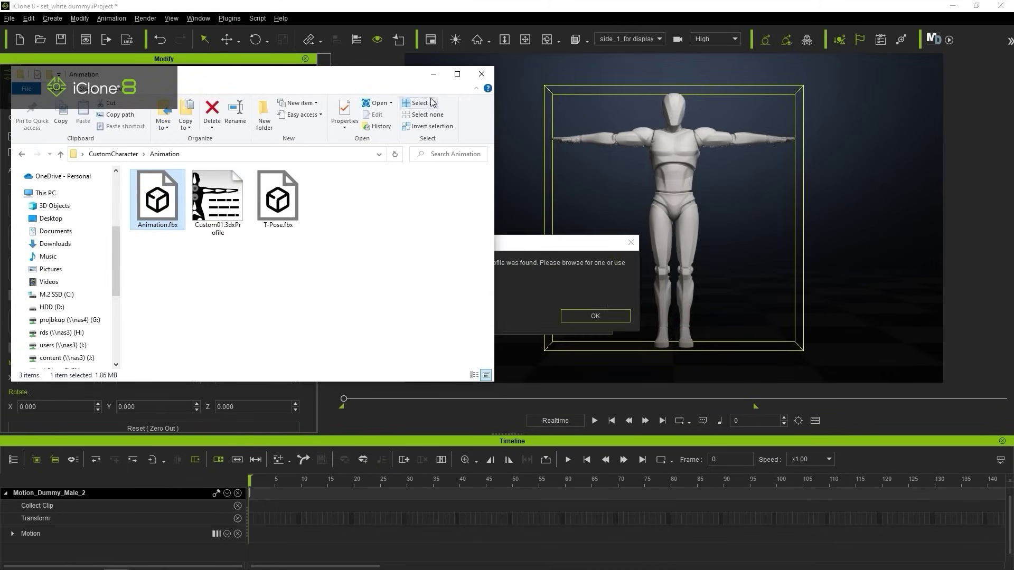
pyautogui.click(433, 74)
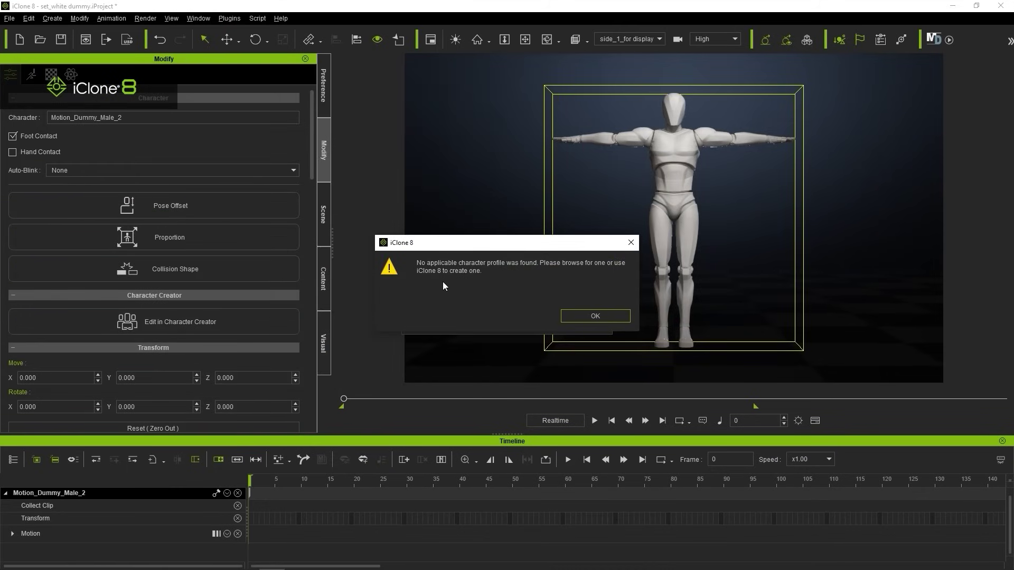
pyautogui.click(613, 318)
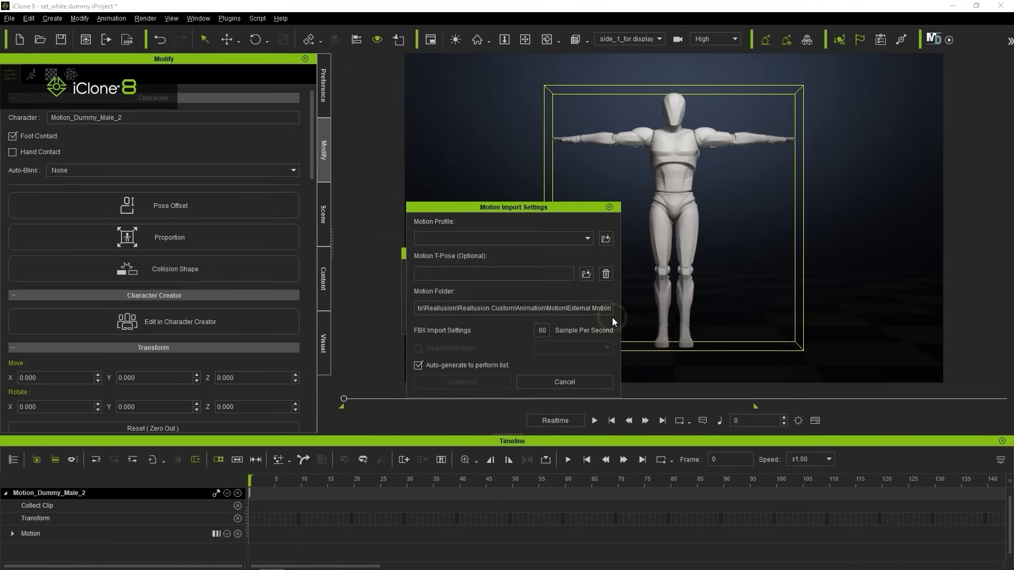
# Step: Load Custom01.3dxProfile as the motion profile for the import
pyautogui.click(606, 240)
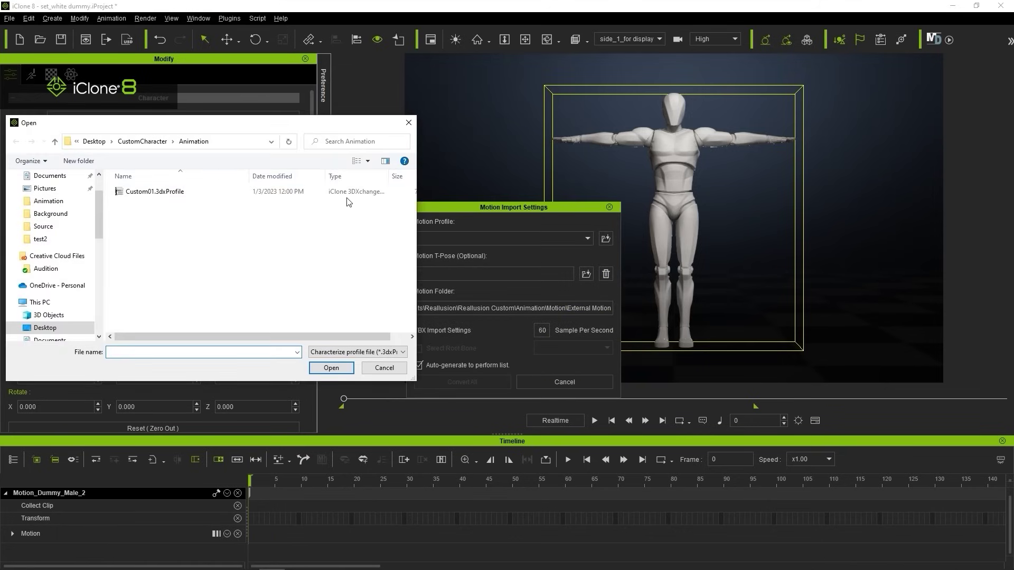
pyautogui.click(232, 192)
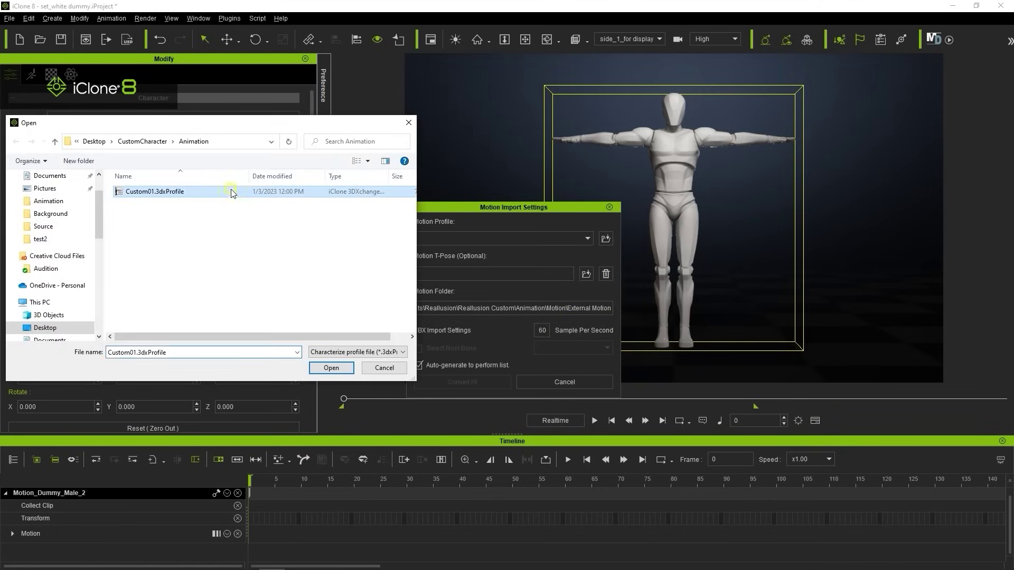
pyautogui.click(331, 368)
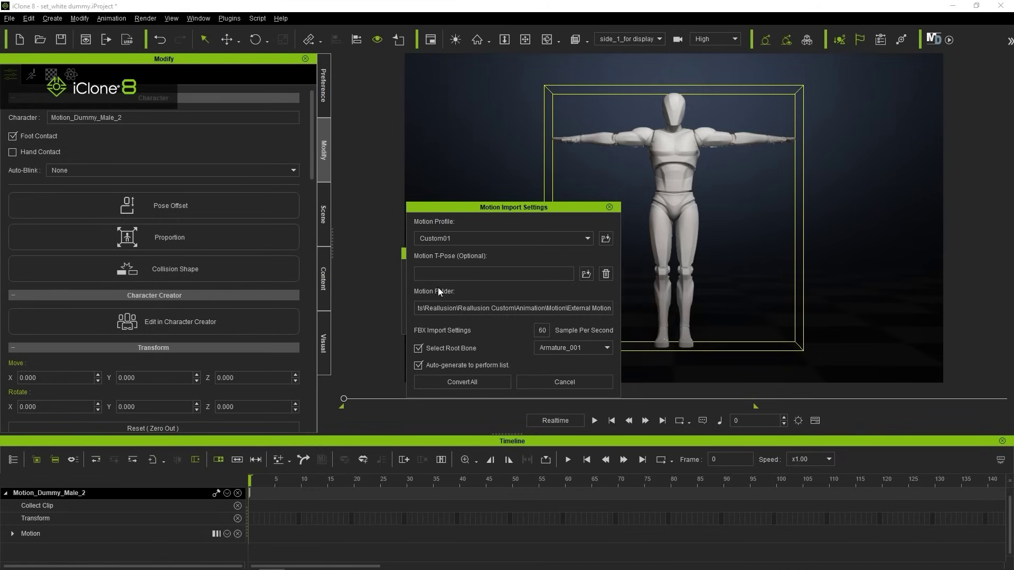
# Step: Set T-Pose.fbx as the motion T-pose and convert the motion at 60 samples per second
pyautogui.click(586, 274)
pyautogui.click(141, 204)
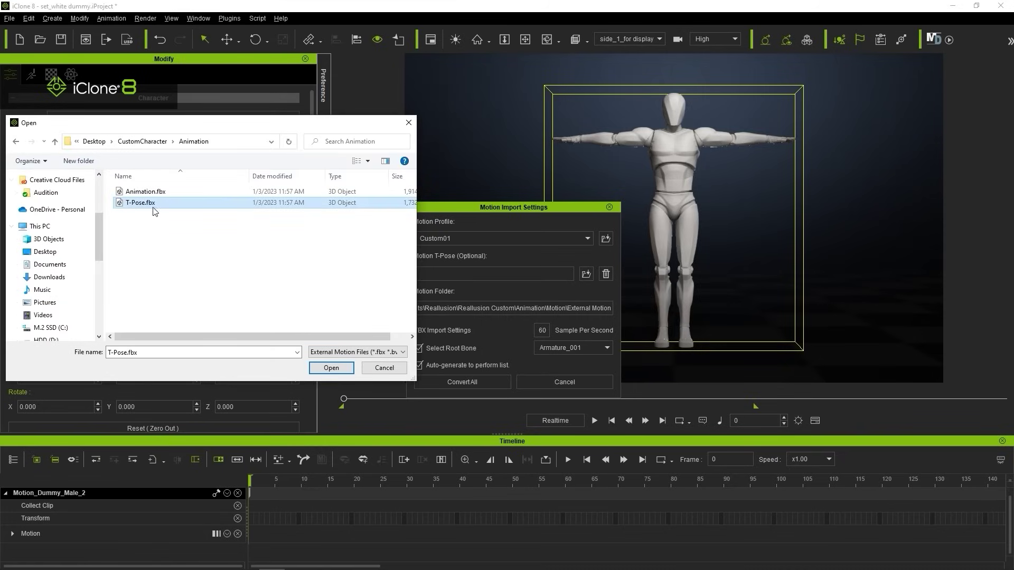
pyautogui.click(328, 370)
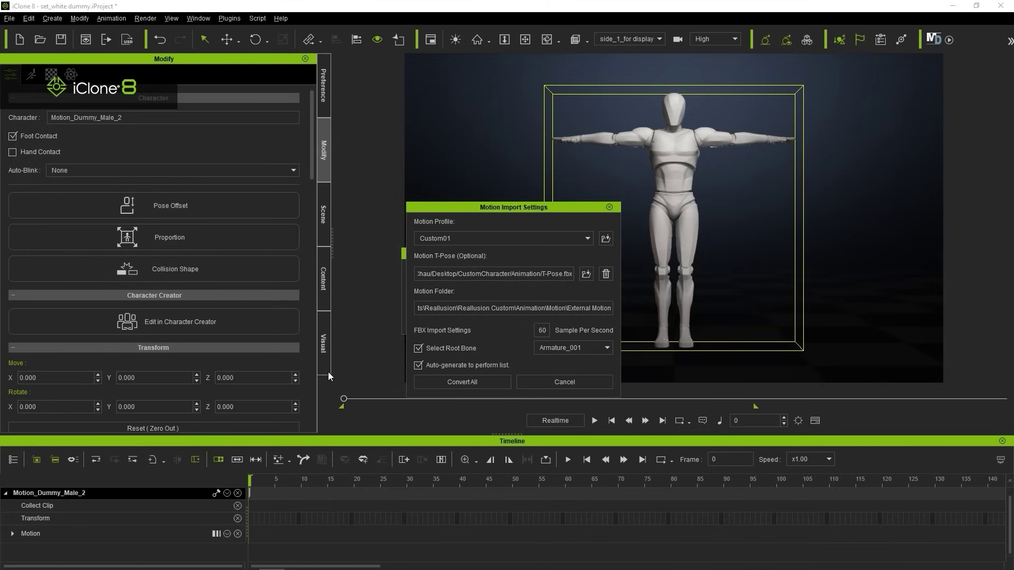
pyautogui.click(543, 334)
pyautogui.click(485, 382)
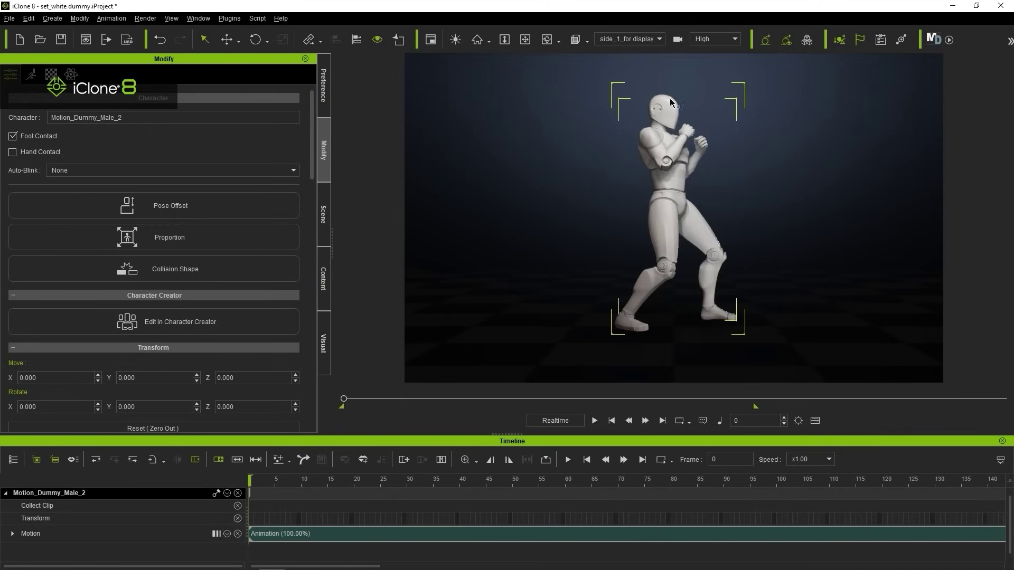
# Step: Play the imported animation on the dummy and compare it with the custom character
pyautogui.click(601, 420)
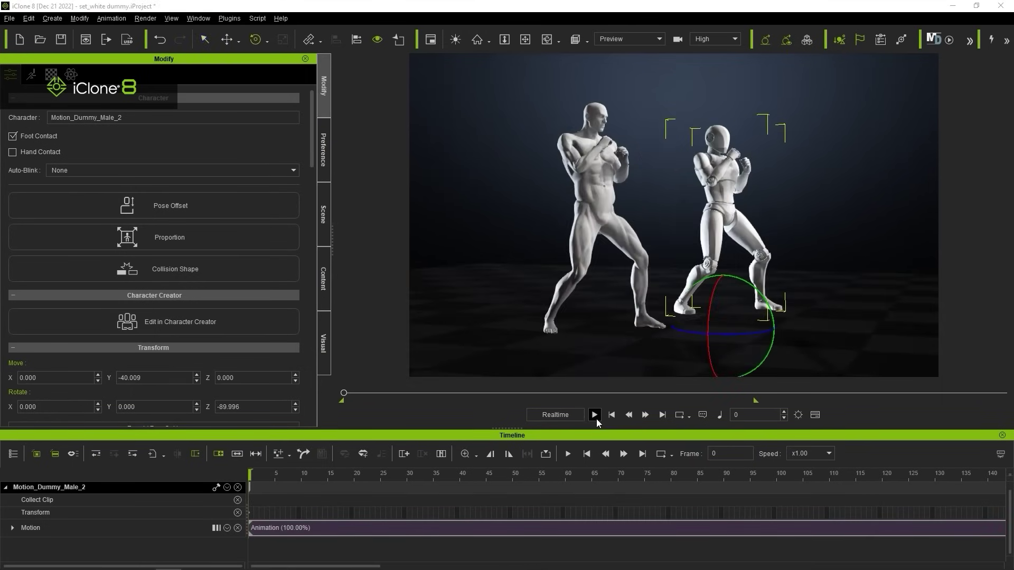
pyautogui.click(597, 419)
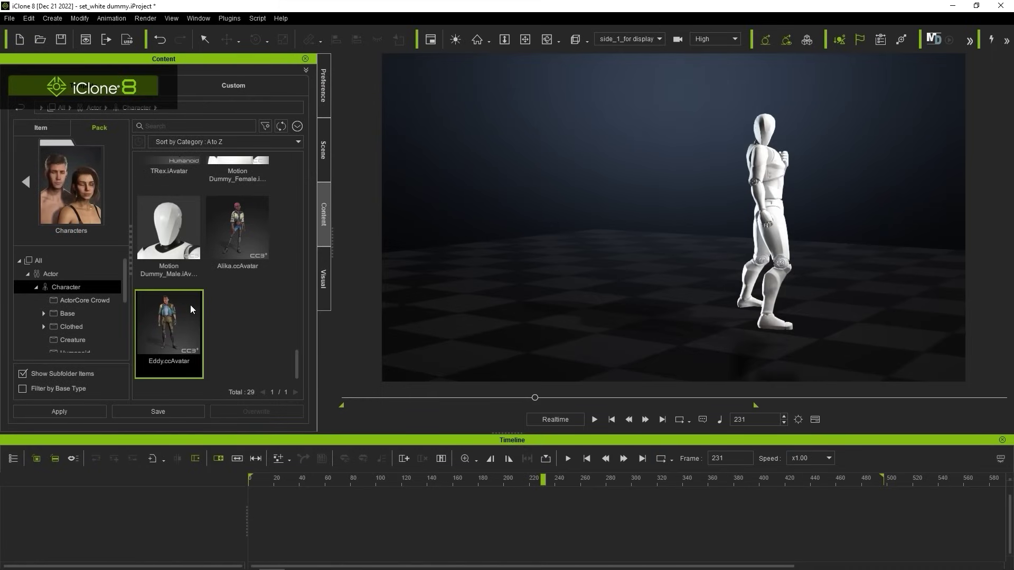
# Step: Add Eddy.ccAvatar to the scene beside the dummy and apply Animation.rlMotion from the custom External Motion folder
pyautogui.moveTo(195, 332); pyautogui.dragTo(557, 350)
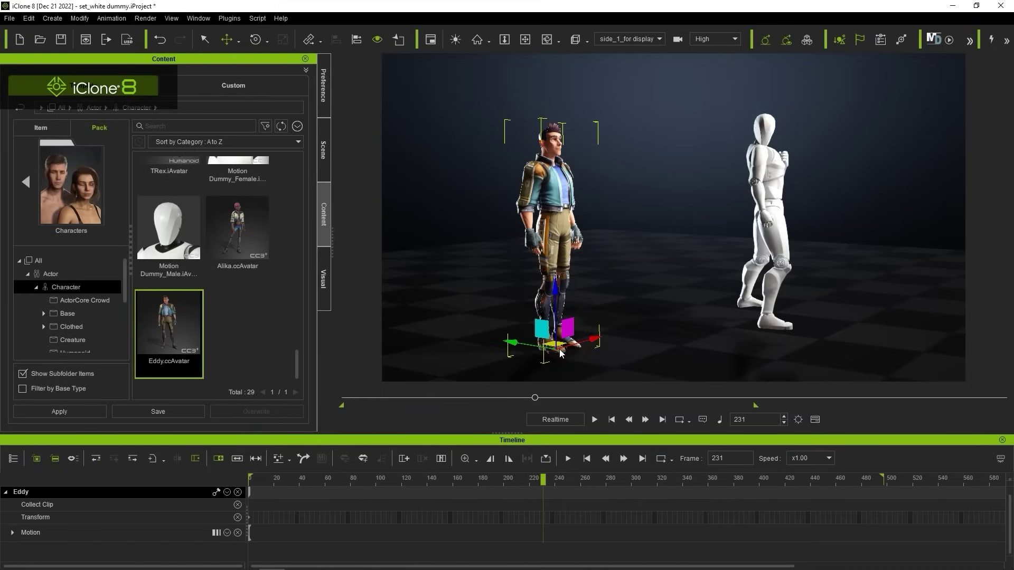
pyautogui.click(229, 90)
pyautogui.click(85, 280)
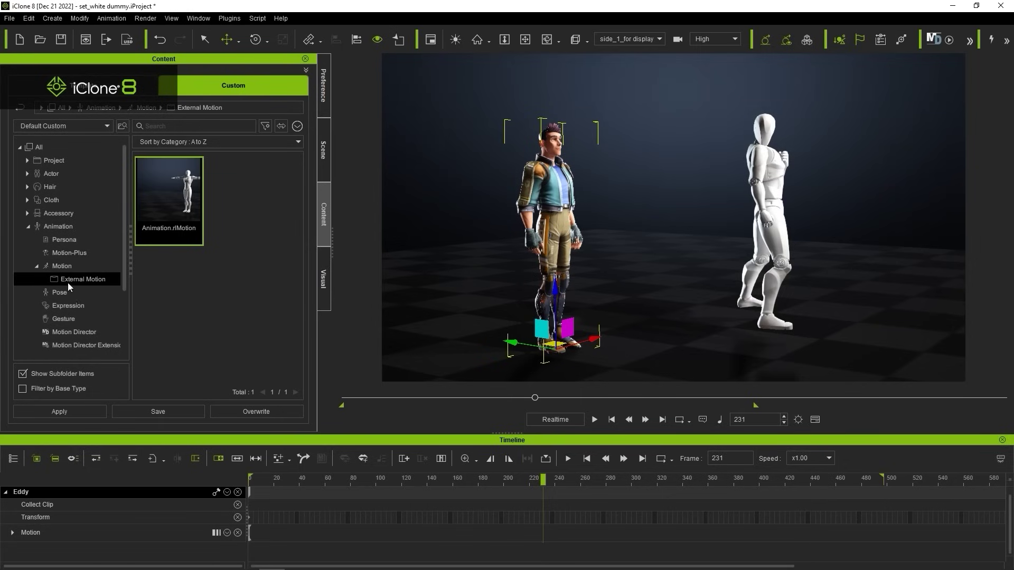
pyautogui.moveTo(169, 201); pyautogui.dragTo(530, 208)
# Step: Move Eddy's motion clip to the start of the timeline and turn Eddy to face the same way as the dummy
pyautogui.moveTo(581, 532); pyautogui.dragTo(296, 533)
pyautogui.moveTo(543, 479); pyautogui.dragTo(163, 479)
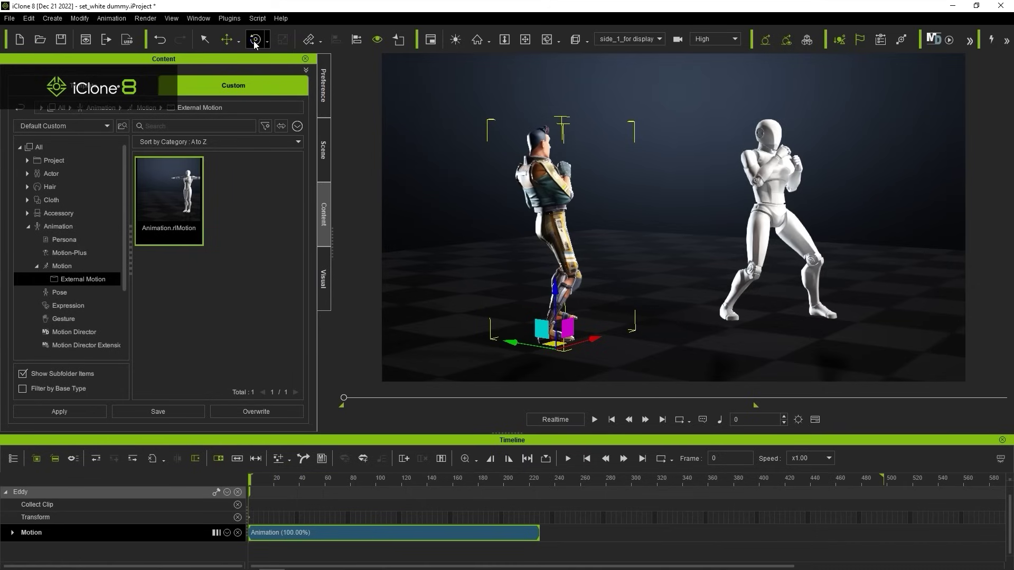
pyautogui.moveTo(572, 367); pyautogui.dragTo(540, 361)
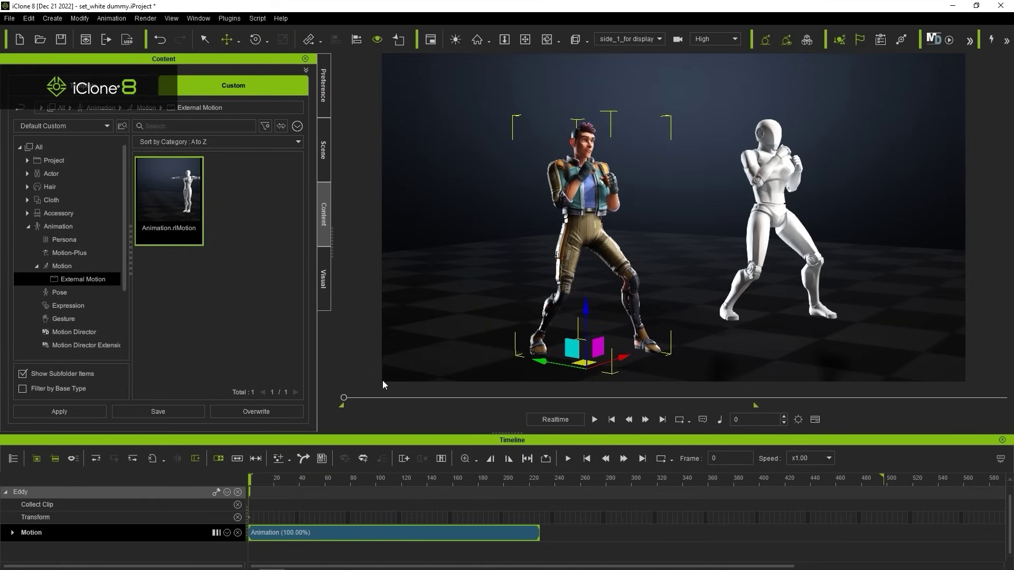
# Step: Play the animation from the start to compare Eddy's motion with the dummy's
pyautogui.press('space')
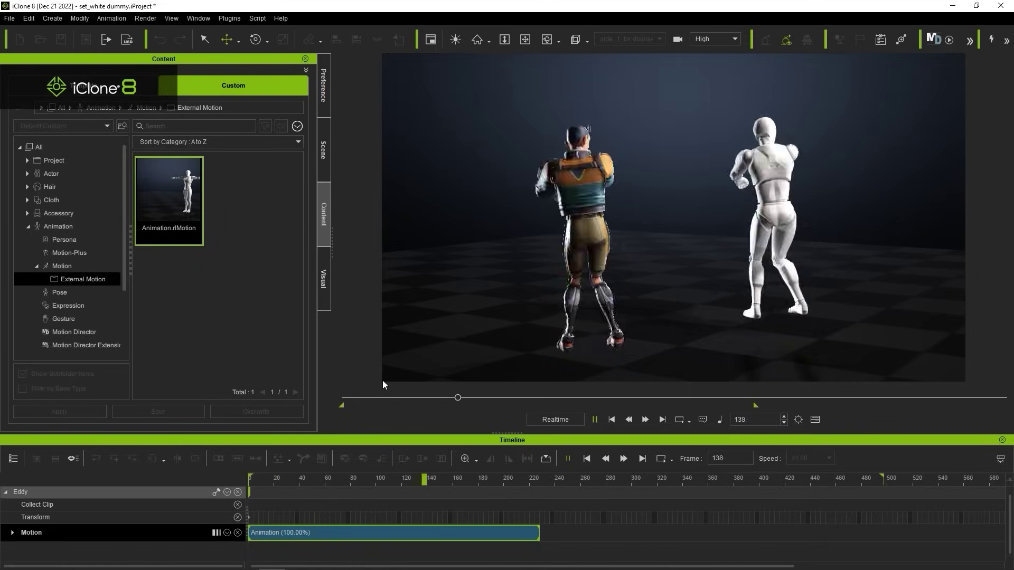
pyautogui.click(568, 459)
pyautogui.click(586, 459)
pyautogui.click(567, 459)
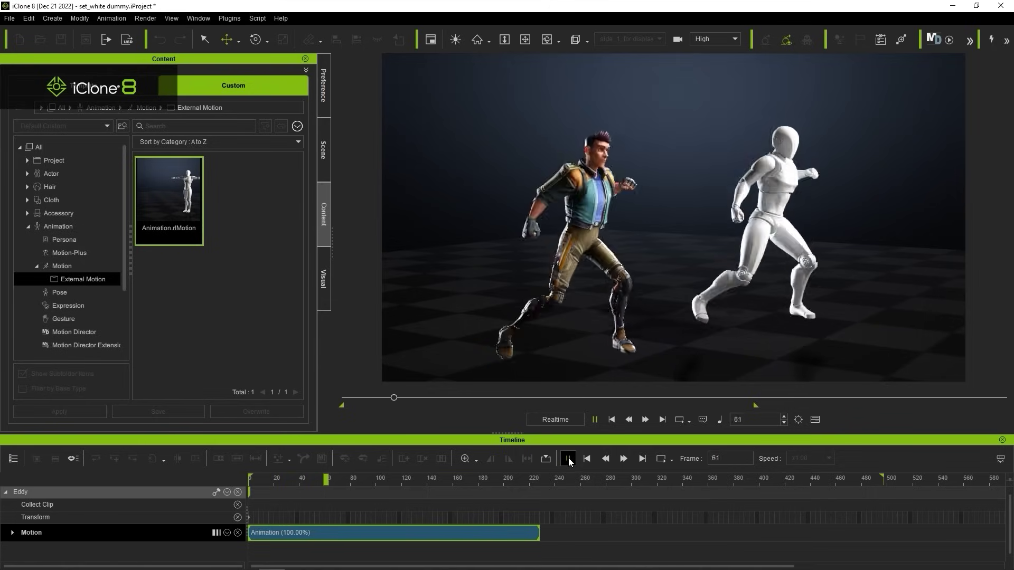